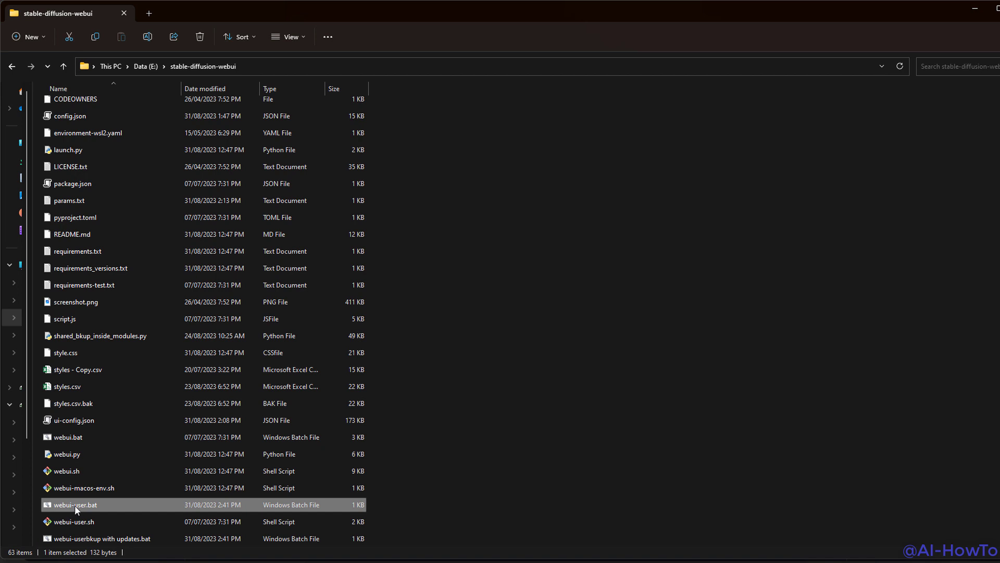
Add 'git pull' above call webui.bat in webui-user.bat and save the file
{"action": "right_click", "coordinate": [77, 505]}
{"action": "left_click", "coordinate": [111, 227]}
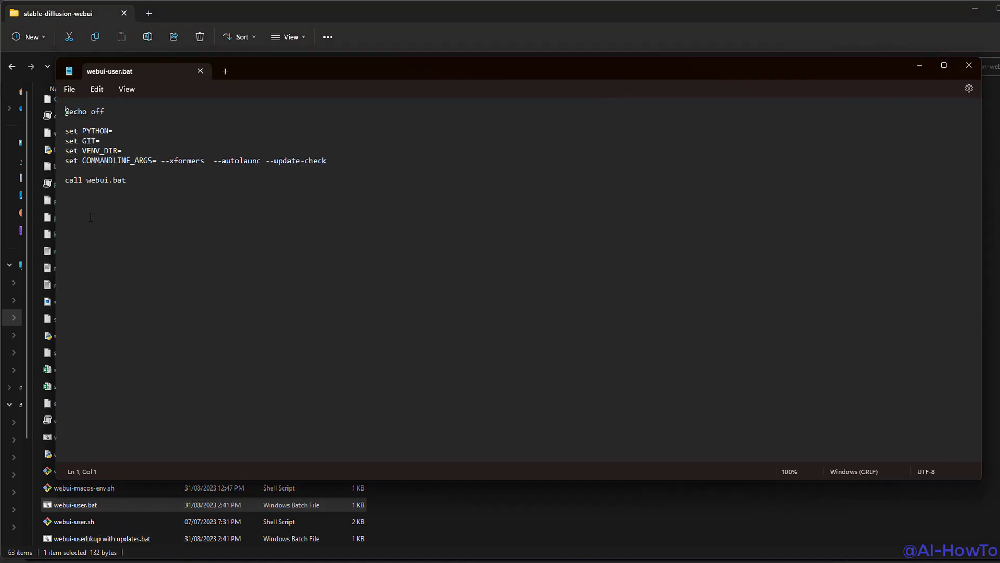
{"action": "left_click", "coordinate": [92, 171]}
{"action": "type", "text": "git pull"}
{"action": "key", "text": "ctrl+s"}
{"action": "left_click", "coordinate": [969, 65]}
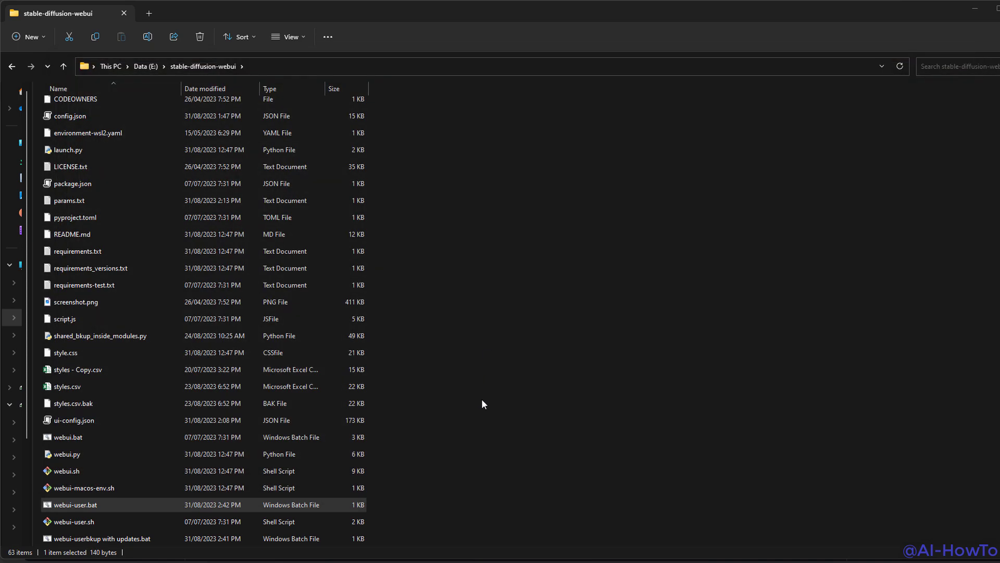
Remove --autolaunch so the arguments read --xformers --update-check --medvram-sdxl --no-half-vae
{"action": "double_click", "coordinate": [73, 504]}
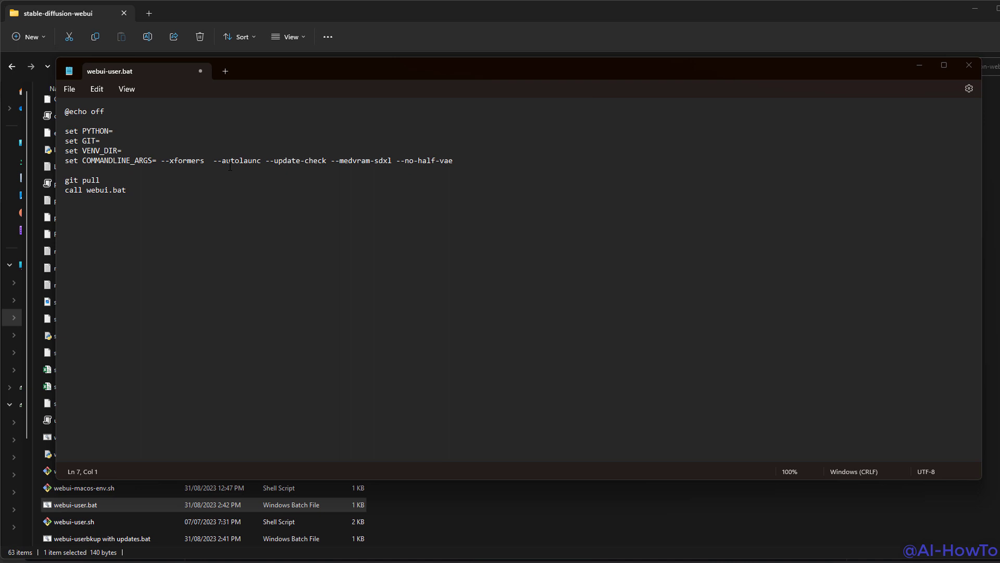
{"action": "left_click", "coordinate": [264, 161]}
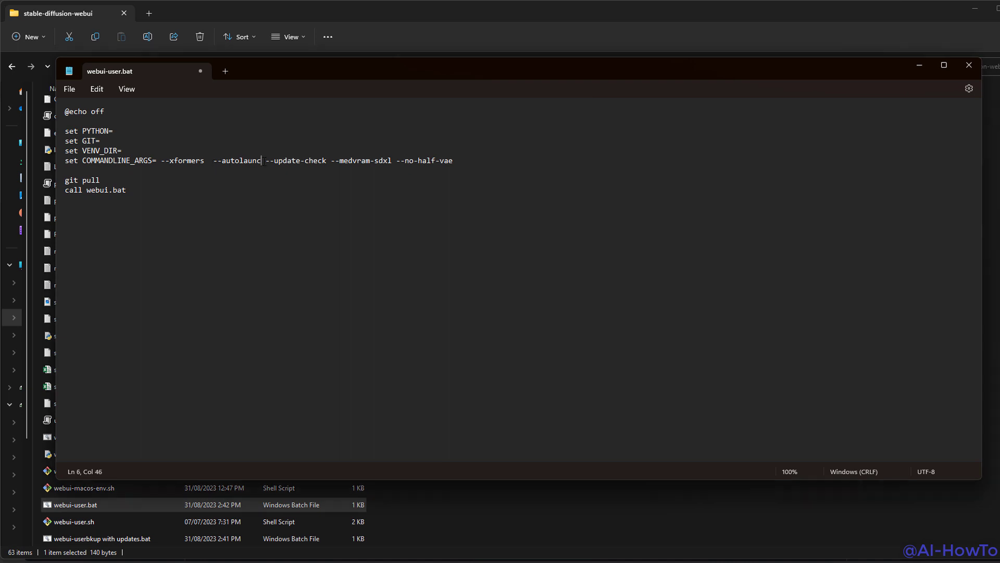
{"action": "left_click_drag", "start_coordinate": [266, 161], "coordinate": [218, 161]}
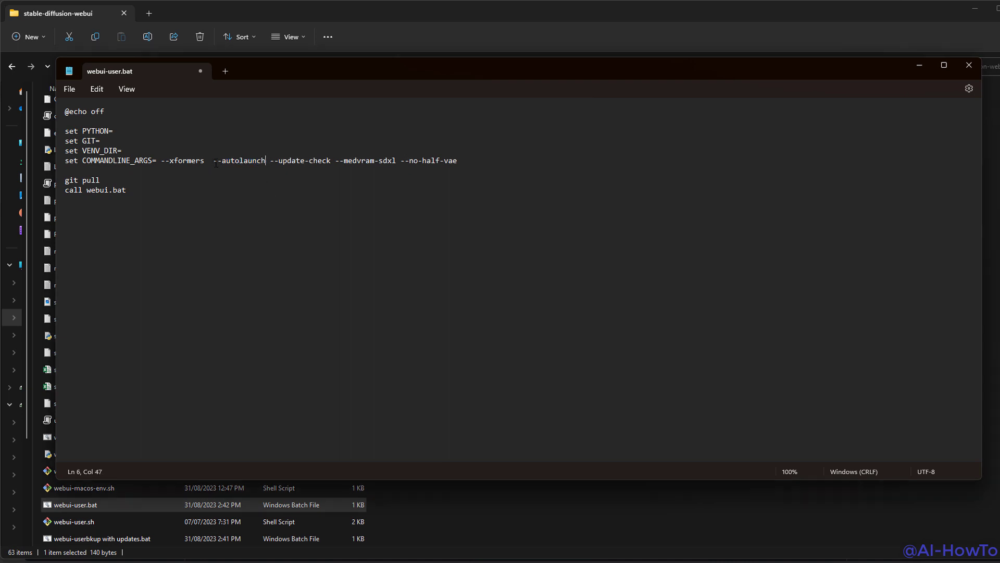
{"action": "key", "text": "BackSpace"}
{"action": "key", "text": "BackSpace"}
{"action": "key", "text": "BackSpace"}
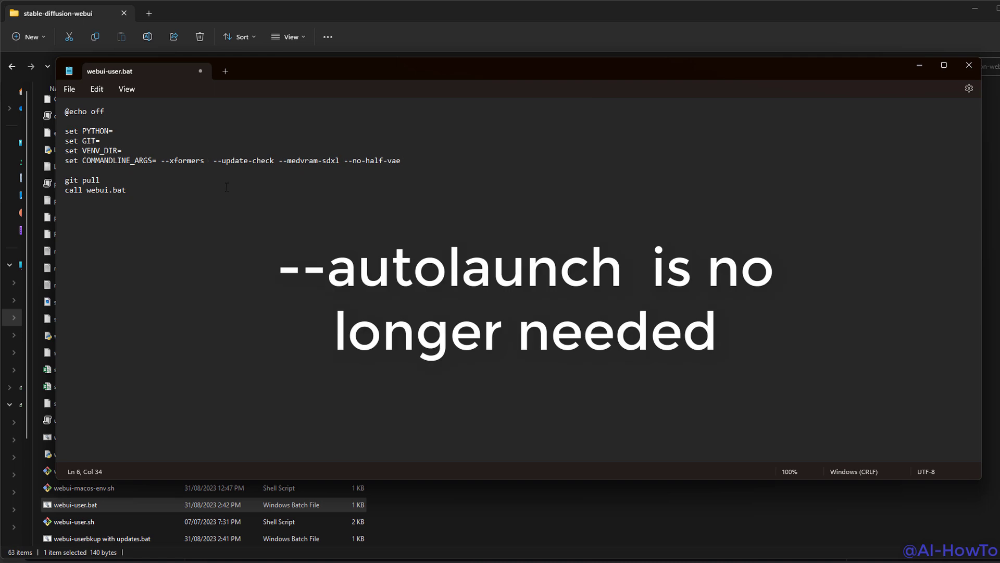
{"action": "key", "text": "BackSpace"}
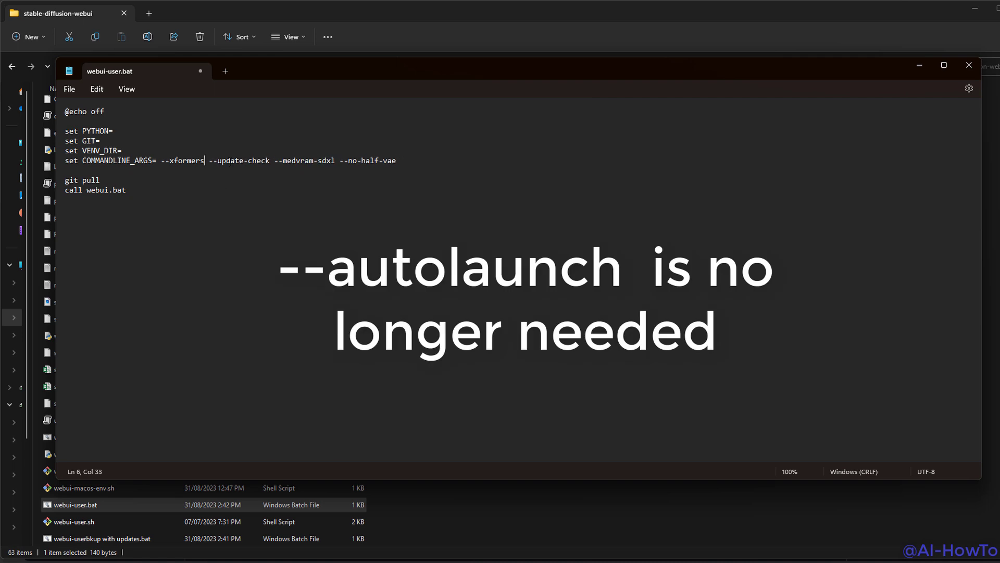
{"action": "type", "text": "--medvra"}
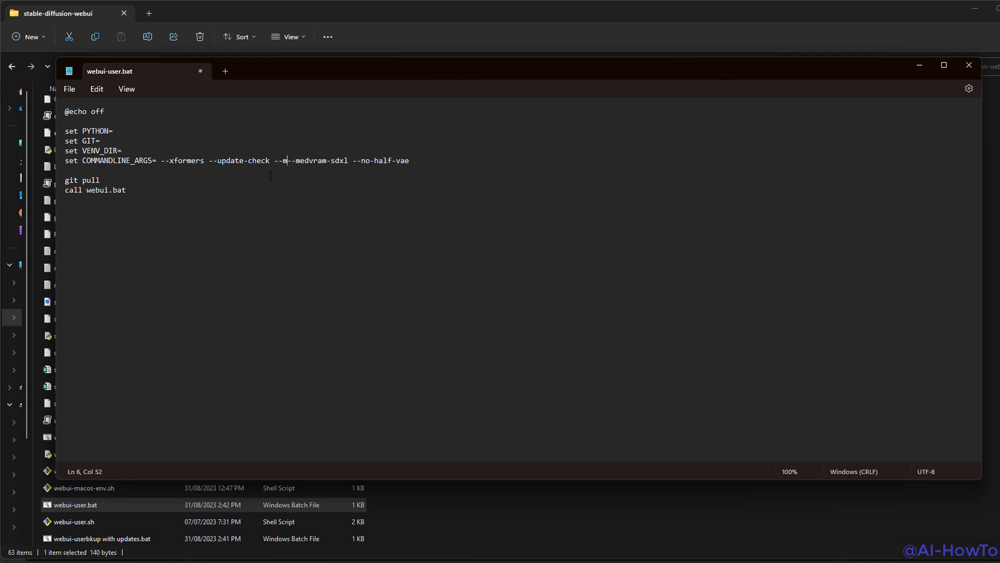
{"action": "type", "text": "m"}
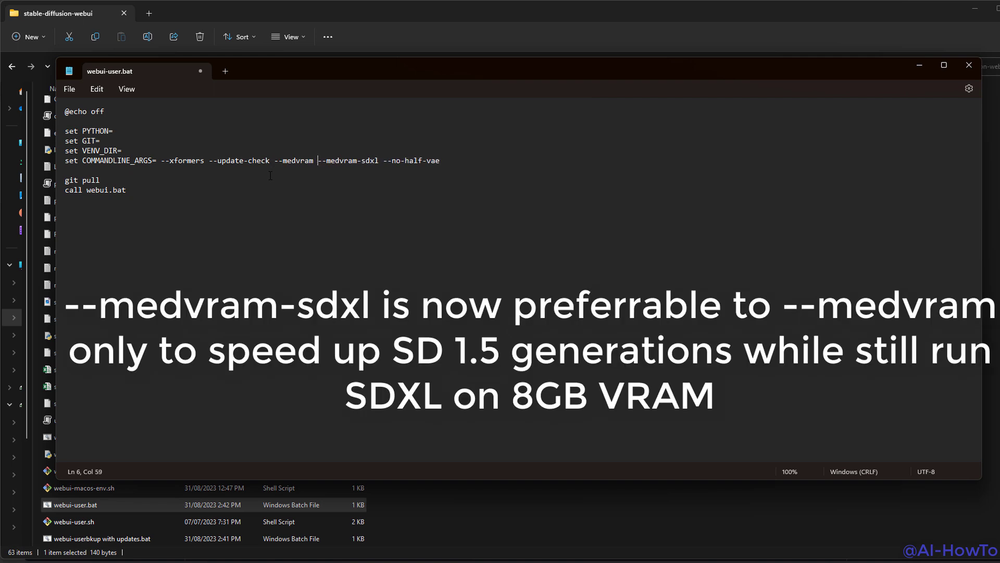
{"action": "left_click_drag", "start_coordinate": [275, 162], "coordinate": [336, 163]}
{"action": "key", "text": "Delete"}
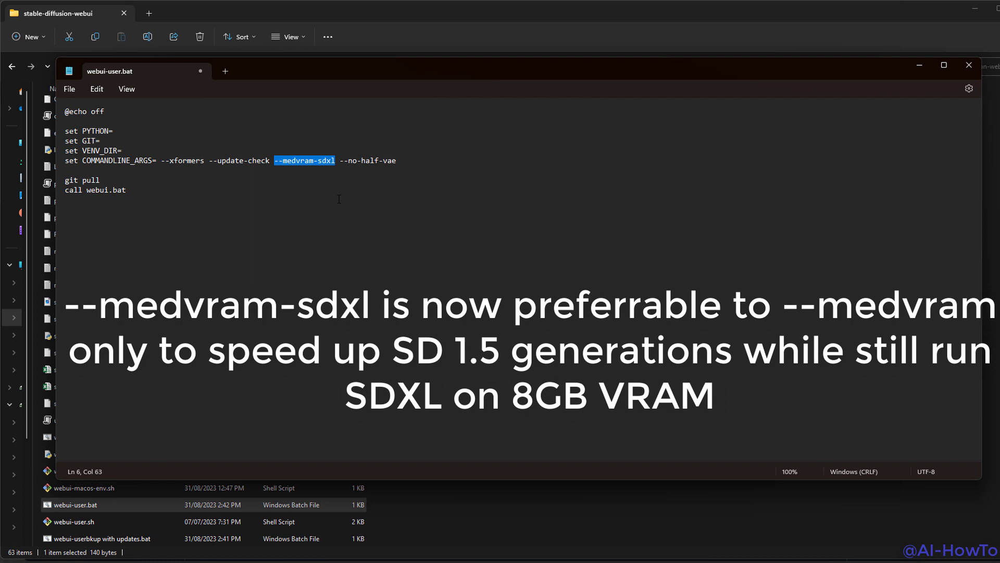
{"action": "left_click_drag", "start_coordinate": [399, 161], "coordinate": [340, 164]}
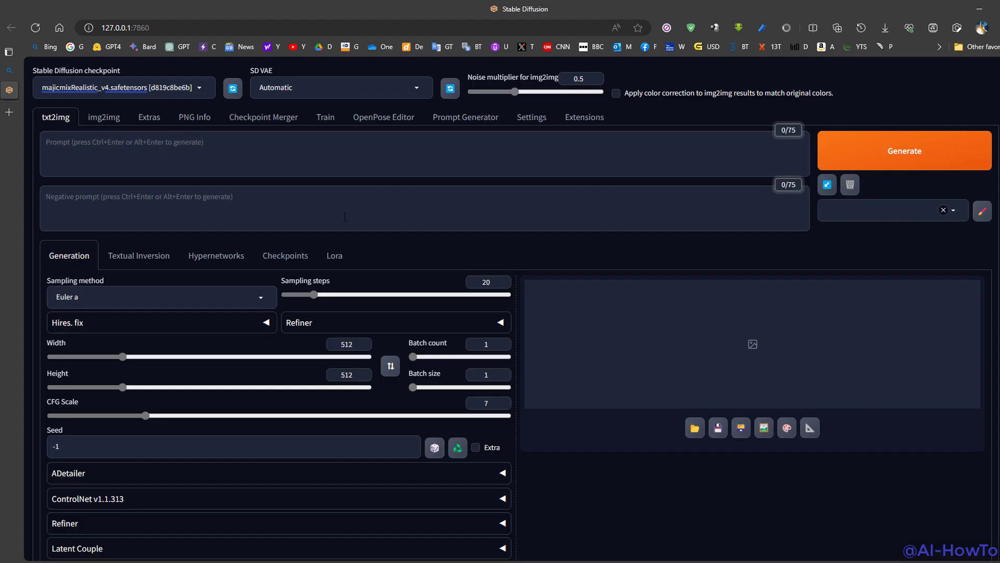
{"action": "scroll", "coordinate": [505, 402], "scroll_direction": "down", "scroll_amount": 3}
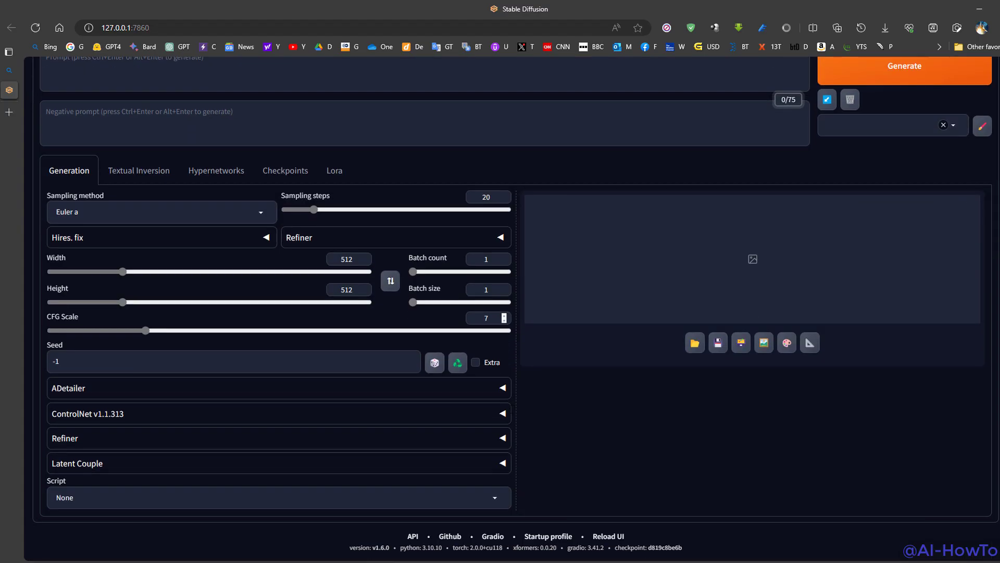
{"action": "double_click", "coordinate": [381, 547]}
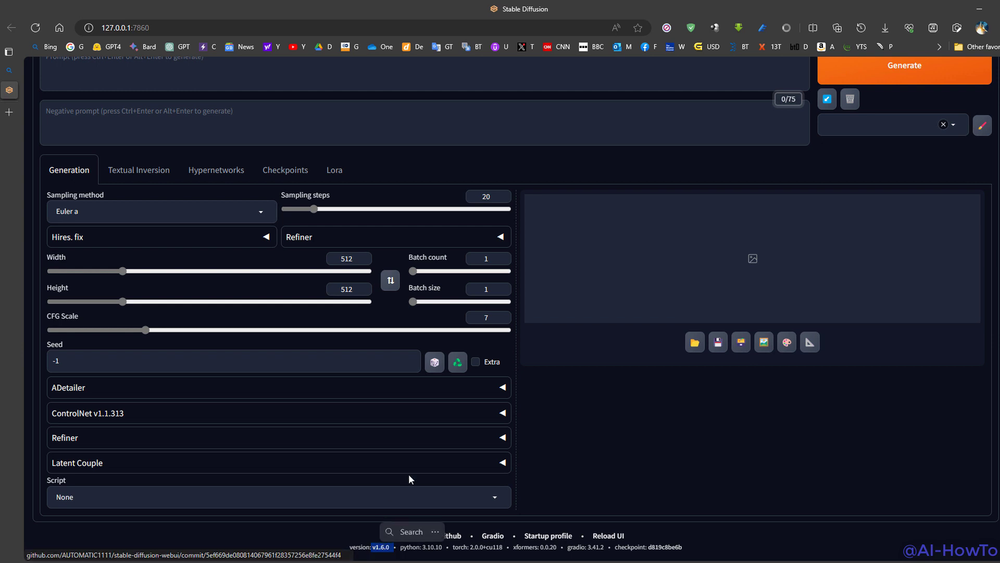
{"action": "scroll", "coordinate": [408, 479], "scroll_direction": "up", "scroll_amount": 3}
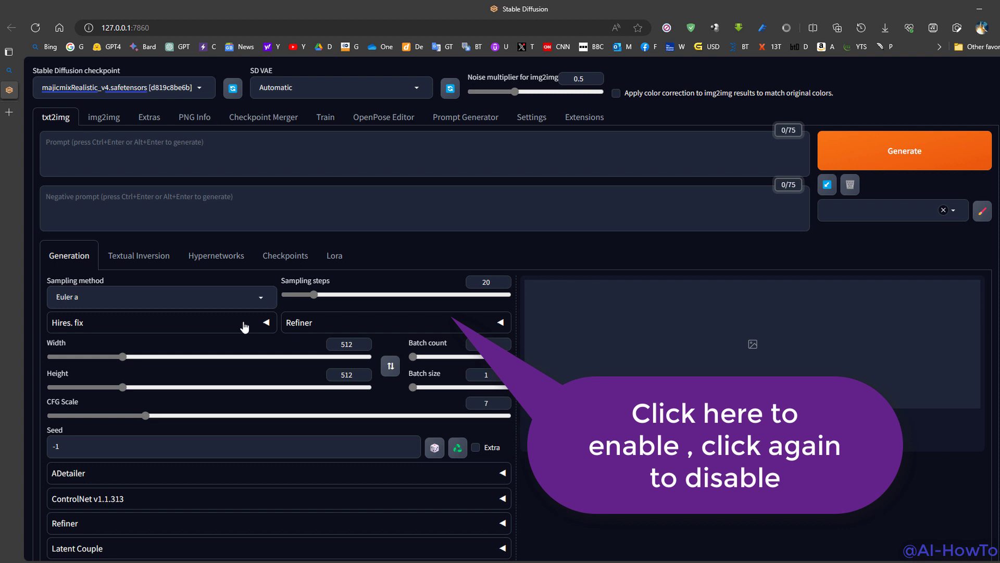
{"action": "left_click", "coordinate": [332, 326]}
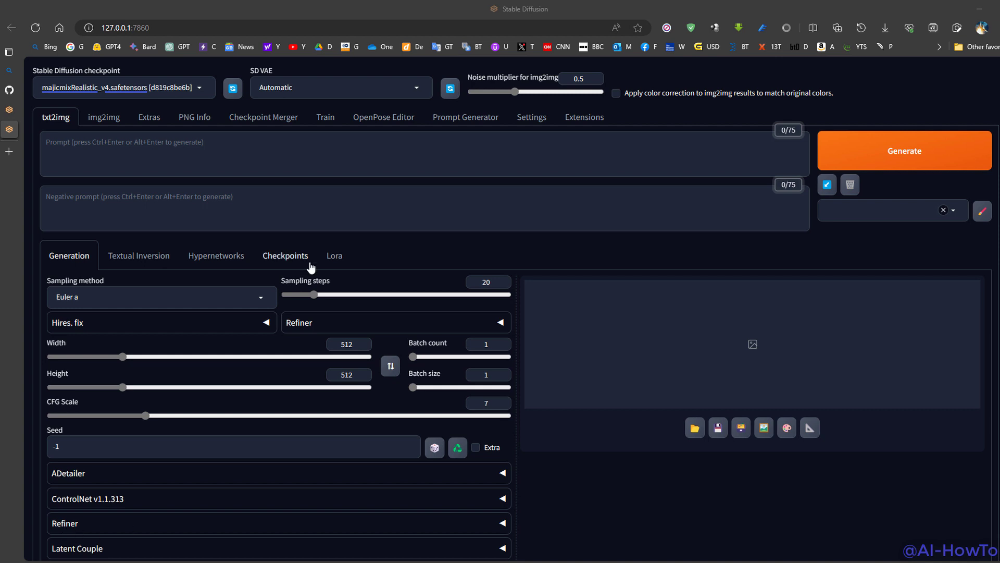
Disable the sd-webui-refiner and a1111-sd-webui-lycoris extensions in the Installed extensions list
{"action": "left_click", "coordinate": [584, 123]}
{"action": "key", "text": "ctrl+f"}
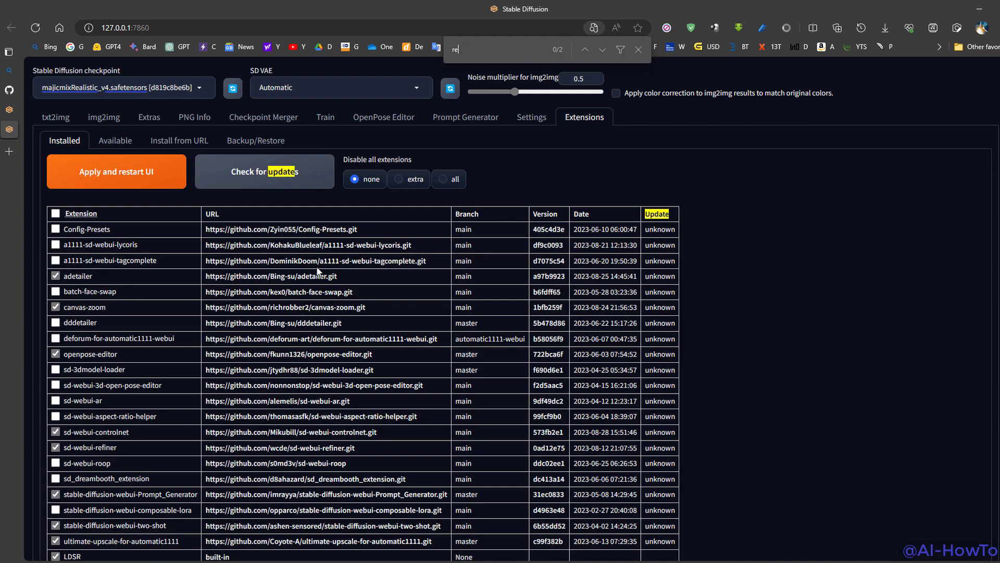
{"action": "type", "text": "refiner"}
{"action": "left_click", "coordinate": [55, 447]}
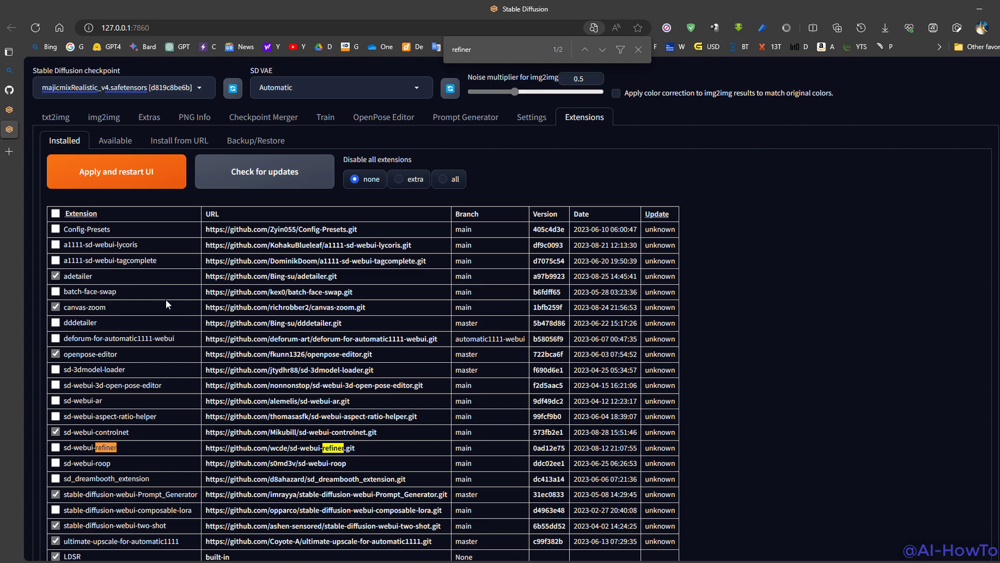
{"action": "left_click", "coordinate": [55, 117]}
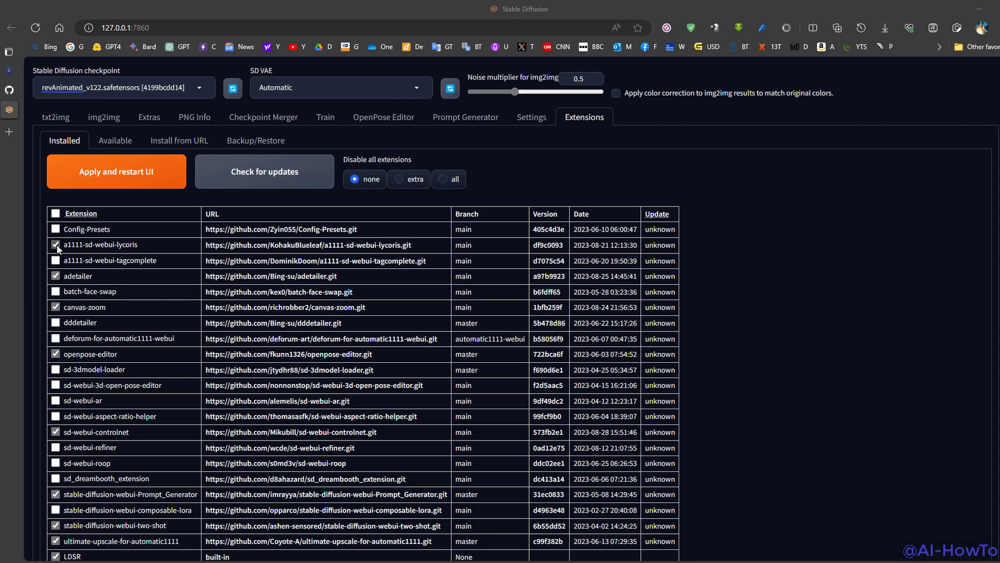
{"action": "left_click", "coordinate": [55, 245]}
{"action": "left_click", "coordinate": [56, 245]}
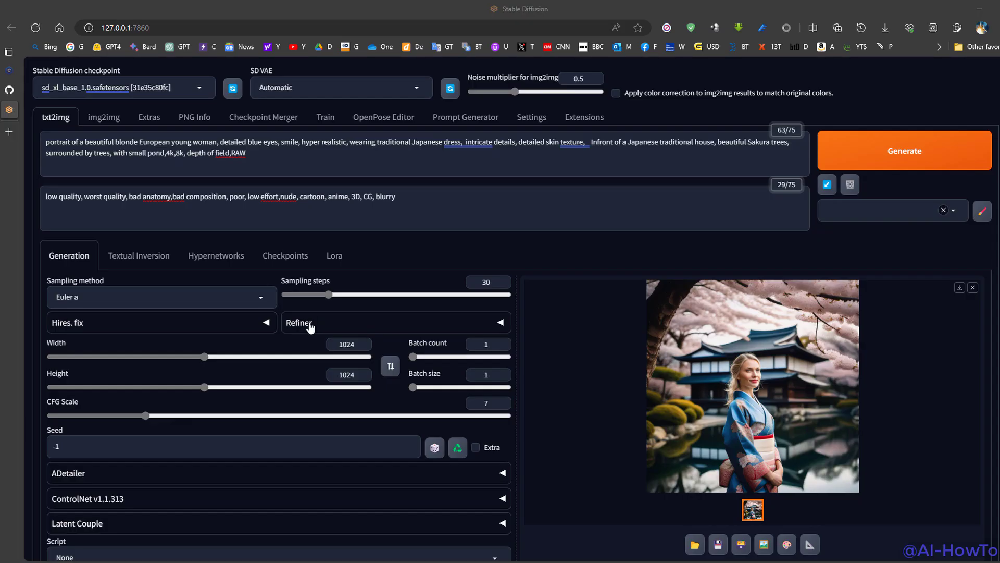
Set the Refiner checkpoint to sd_xl_refiner_1.0 and lower its Switch at value to 0.75
{"action": "left_click", "coordinate": [501, 324]}
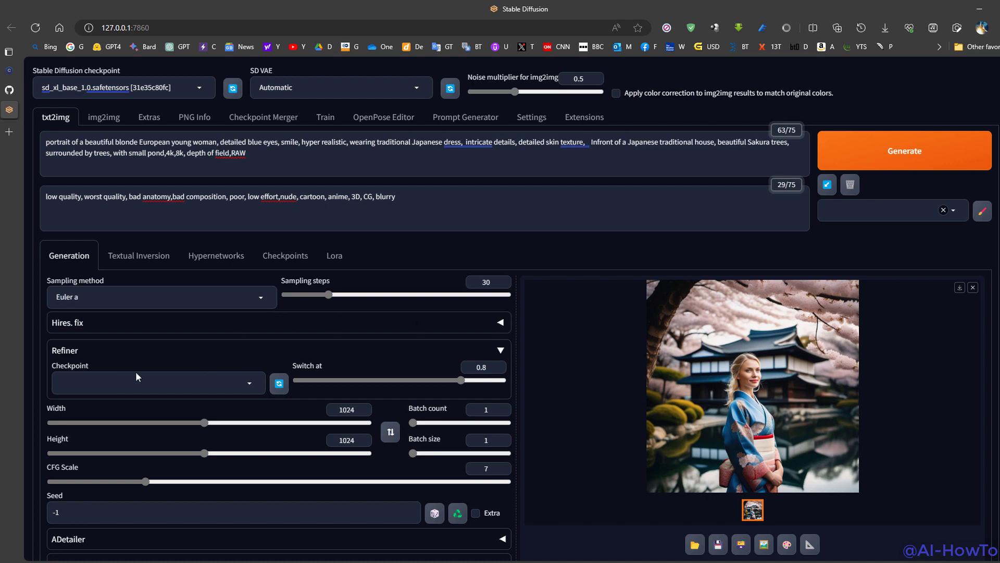
{"action": "left_click", "coordinate": [252, 383]}
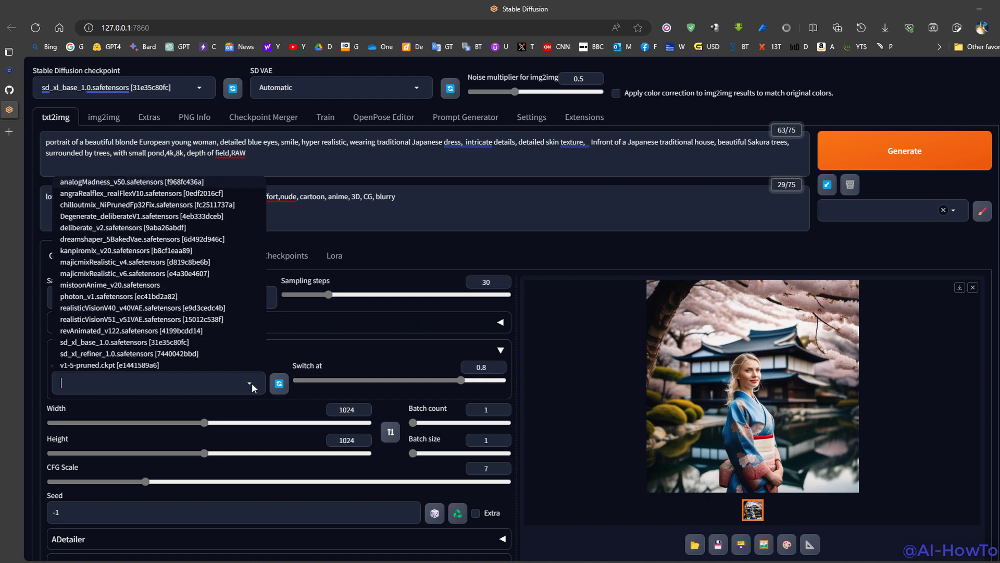
{"action": "left_click", "coordinate": [174, 353]}
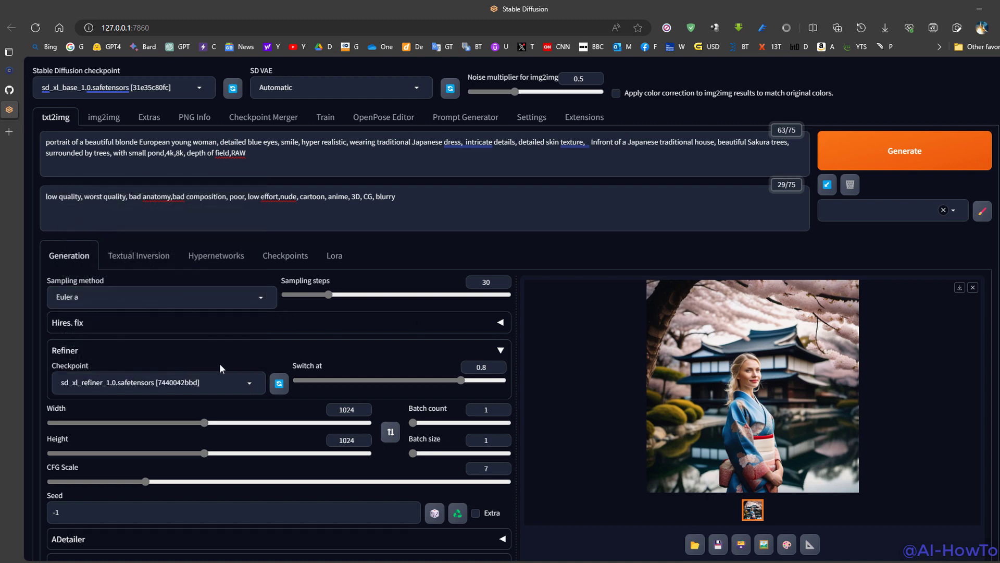
{"action": "left_click", "coordinate": [491, 369]}
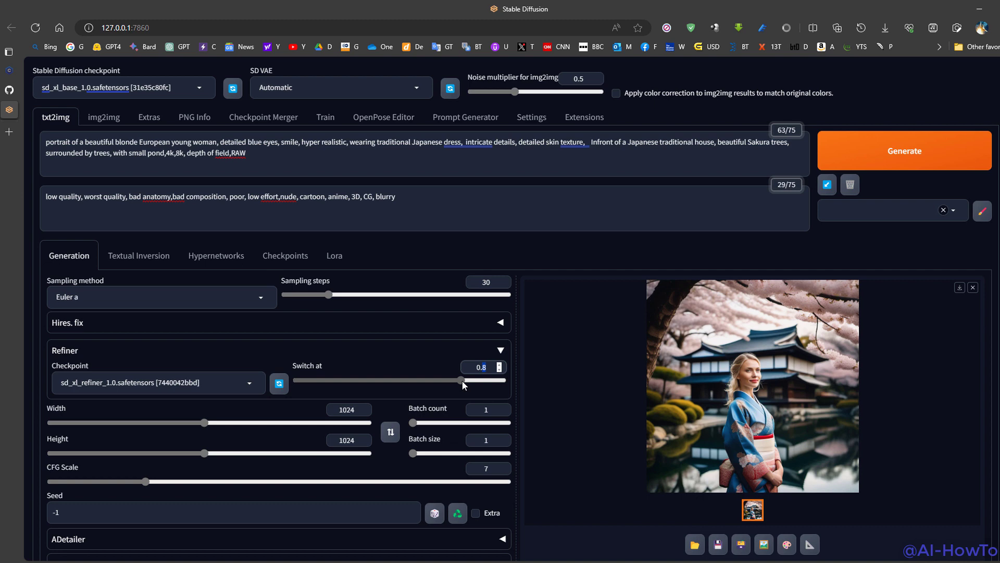
{"action": "left_click_drag", "start_coordinate": [460, 380], "coordinate": [457, 380]}
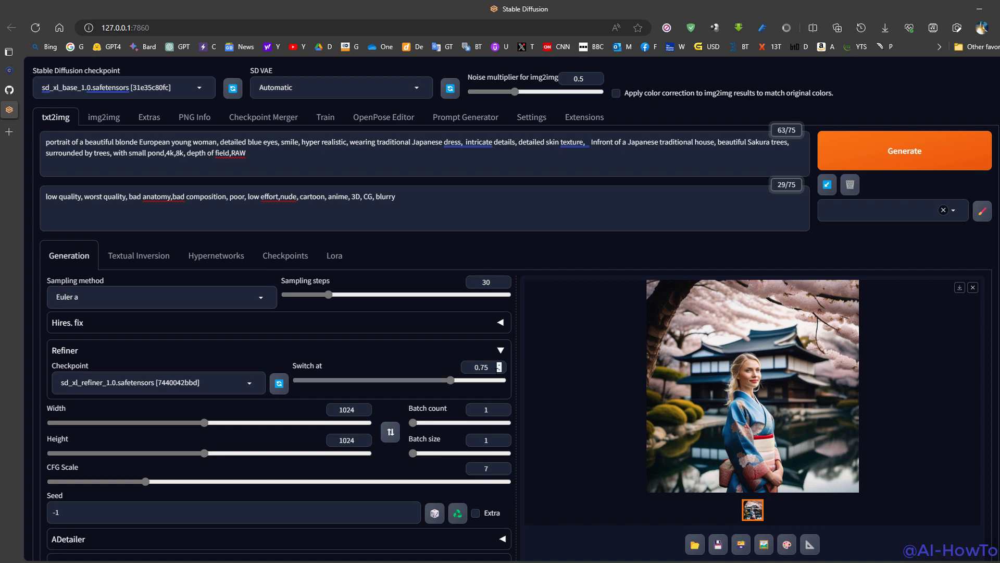
Generate the refined kimono portrait and inspect it in the full-size viewer
{"action": "left_click", "coordinate": [487, 282]}
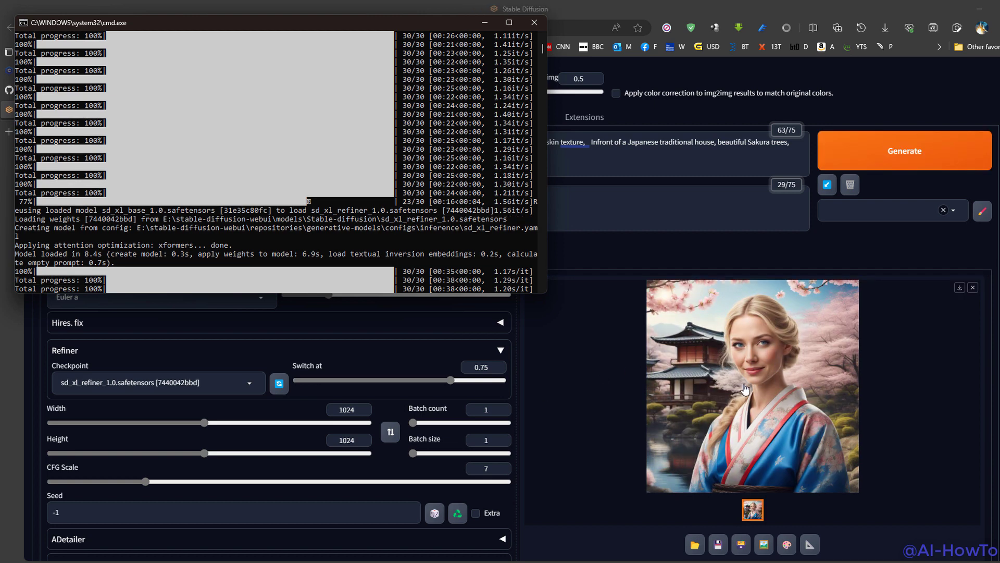
{"action": "left_click", "coordinate": [769, 370]}
{"action": "left_click", "coordinate": [770, 369]}
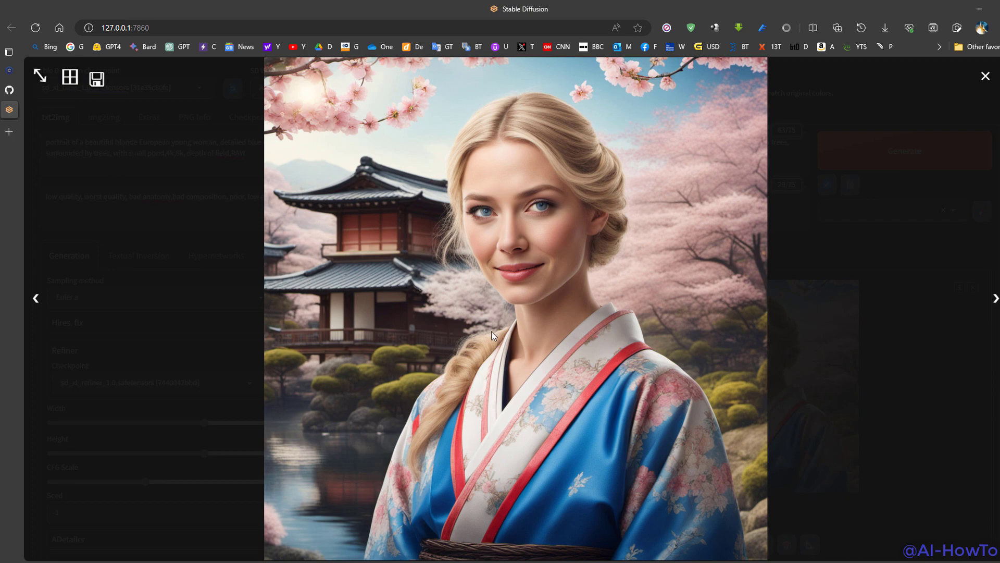
{"action": "left_click", "coordinate": [645, 269]}
{"action": "left_click", "coordinate": [770, 370]}
Keep Euler a as the sampling method and expand the Hires. fix settings
{"action": "left_click", "coordinate": [513, 186]}
{"action": "scroll", "coordinate": [261, 220], "scroll_direction": "down", "scroll_amount": 1}
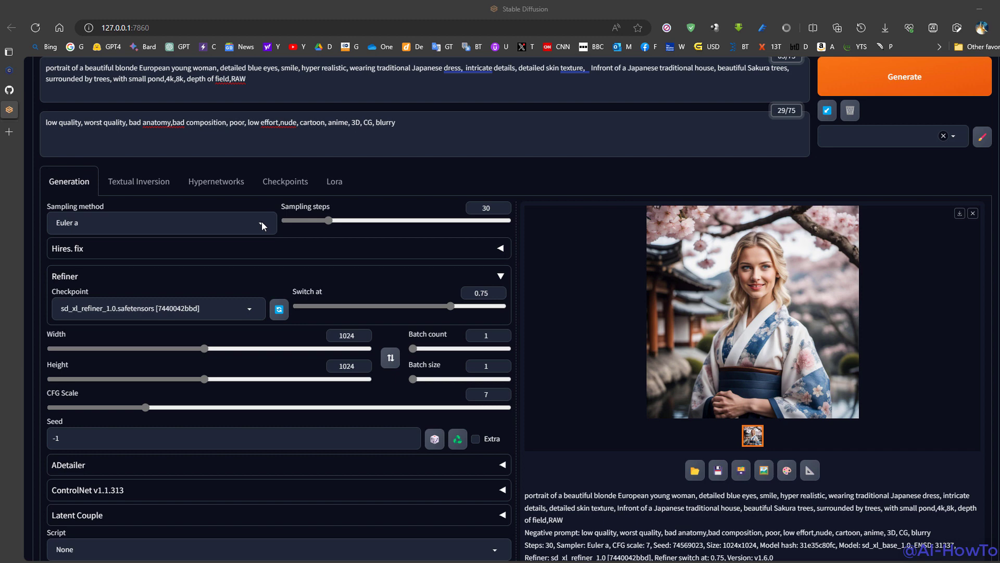
{"action": "left_click", "coordinate": [261, 222]}
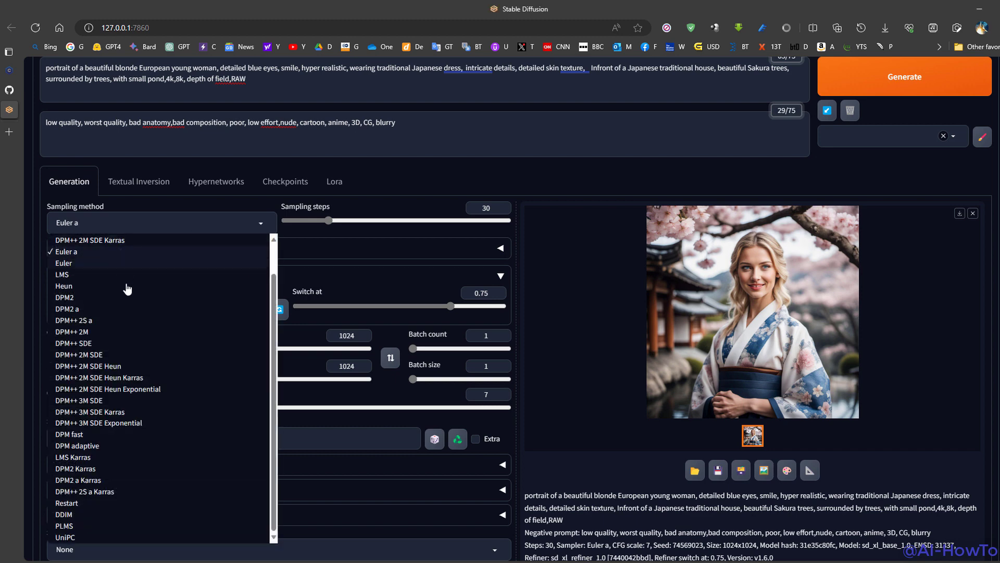
{"action": "scroll", "coordinate": [133, 407], "scroll_direction": "down", "scroll_amount": 1}
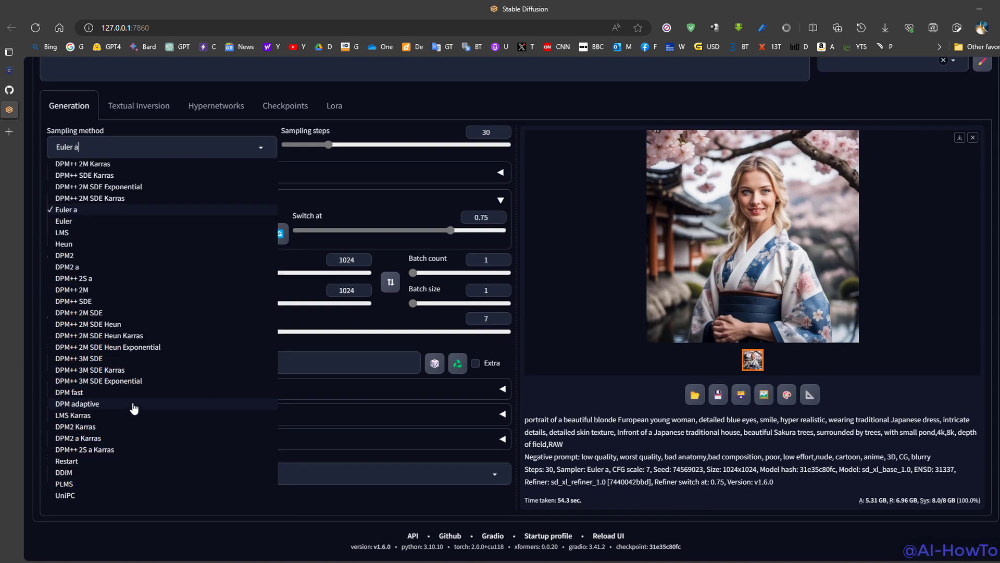
{"action": "scroll", "coordinate": [126, 381], "scroll_direction": "up", "scroll_amount": 2}
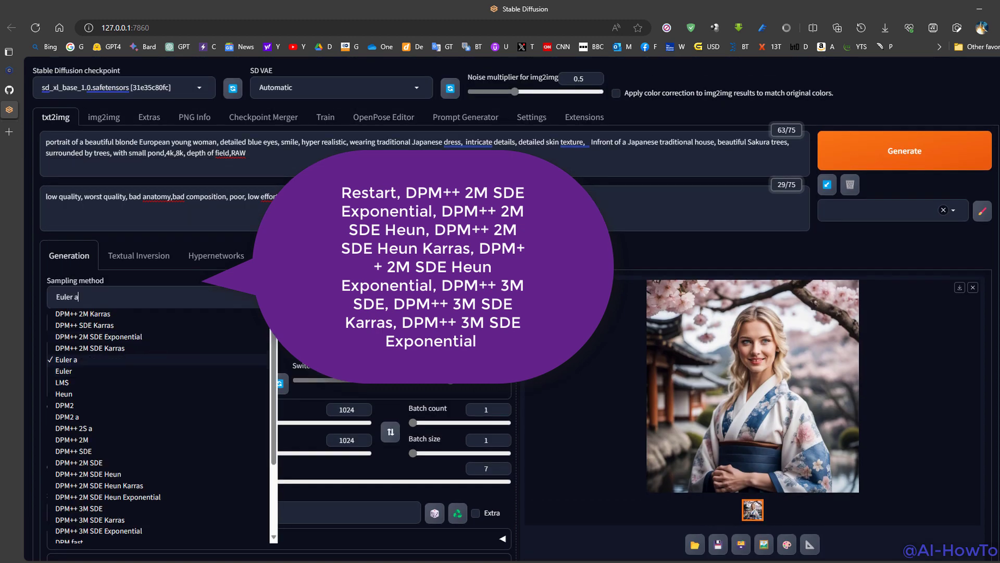
{"action": "key", "text": "Escape"}
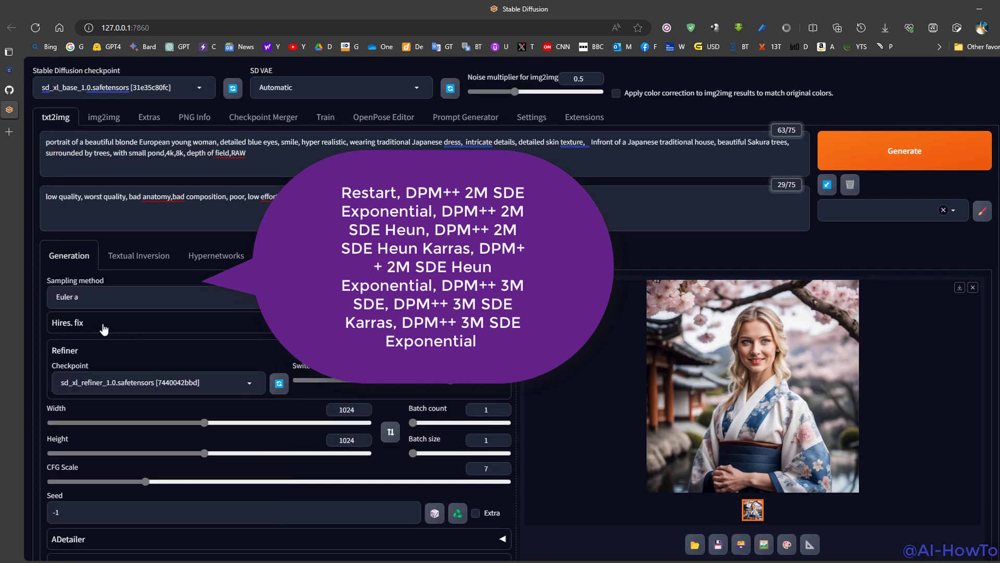
{"action": "left_click", "coordinate": [87, 327]}
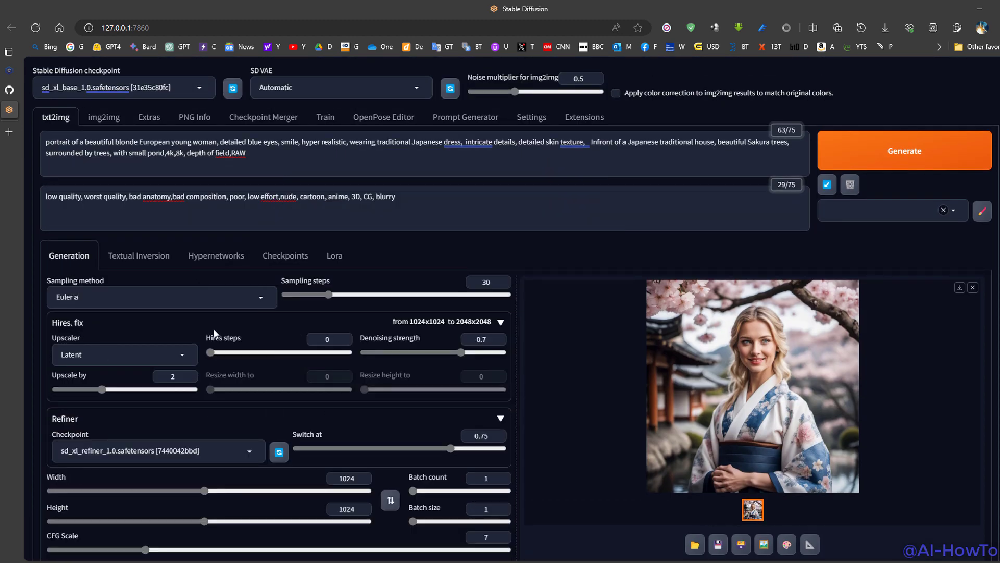
Set Hires steps to 10 and Denoising strength to 0.3
{"action": "double_click", "coordinate": [337, 340]}
{"action": "type", "text": "10"}
{"action": "left_click", "coordinate": [481, 339]}
{"action": "key", "text": "BackSpace"}
{"action": "type", "text": "3"}
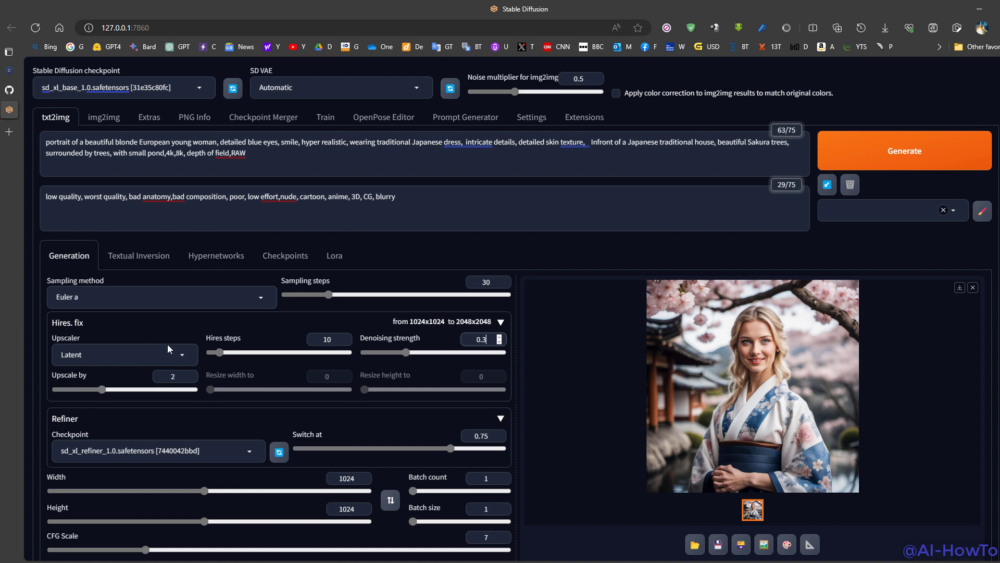
Enable 'Hires fix: show hires prompt and negative prompt' in Settings, apply, and reload the UI
{"action": "left_click", "coordinate": [542, 124]}
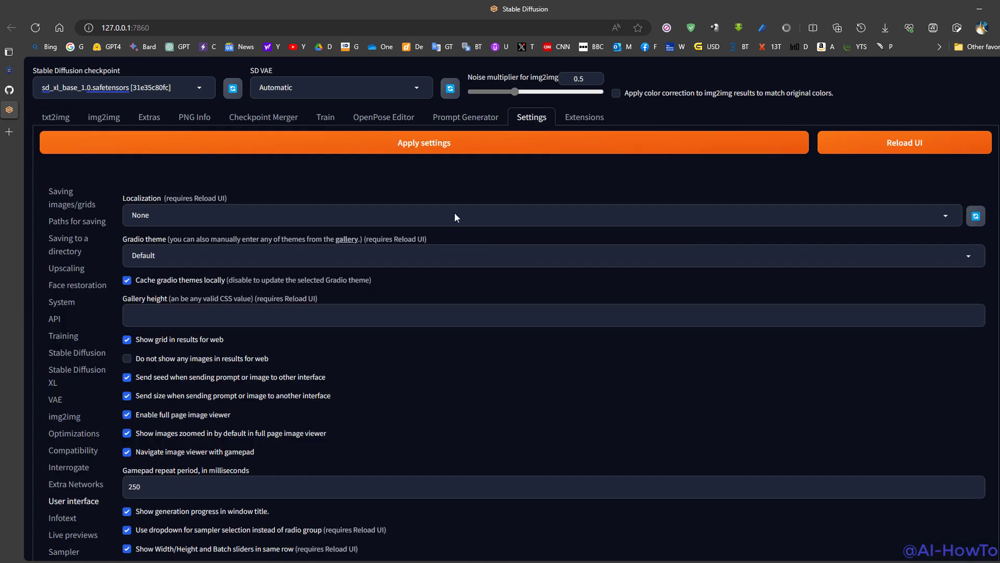
{"action": "scroll", "coordinate": [209, 357], "scroll_direction": "down", "scroll_amount": 3}
{"action": "scroll", "coordinate": [68, 356], "scroll_direction": "down", "scroll_amount": 3}
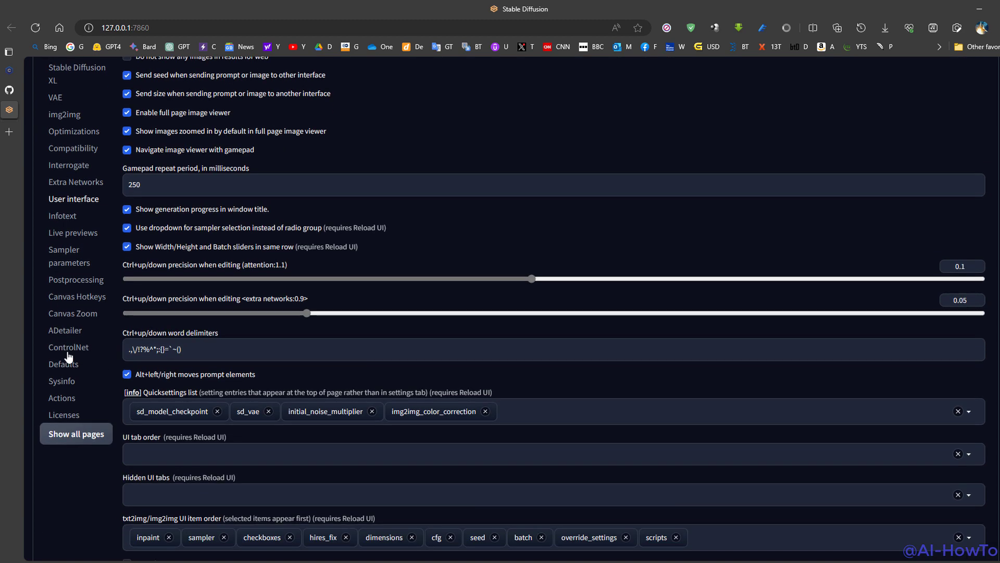
{"action": "scroll", "coordinate": [167, 427], "scroll_direction": "down", "scroll_amount": 3}
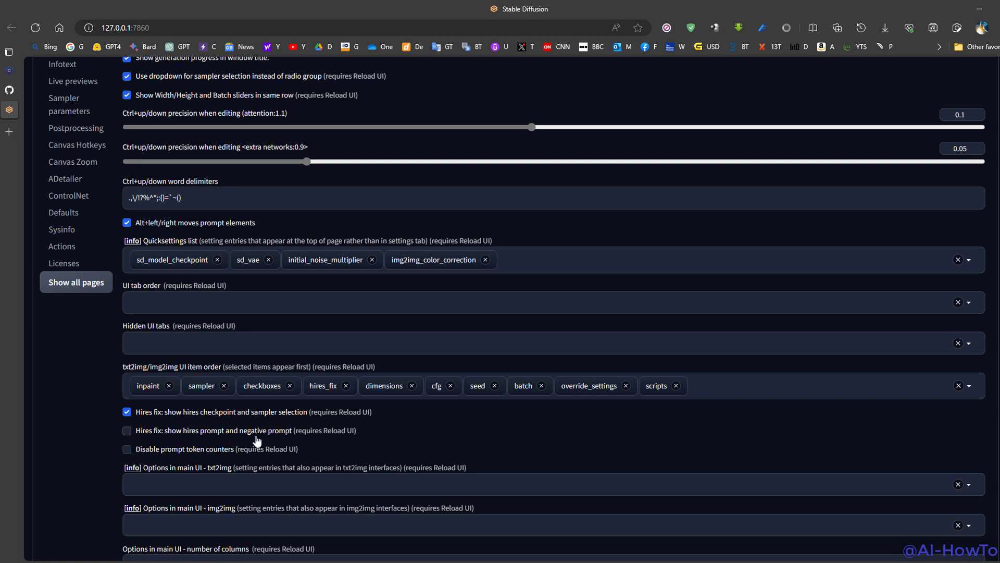
{"action": "left_click", "coordinate": [127, 431]}
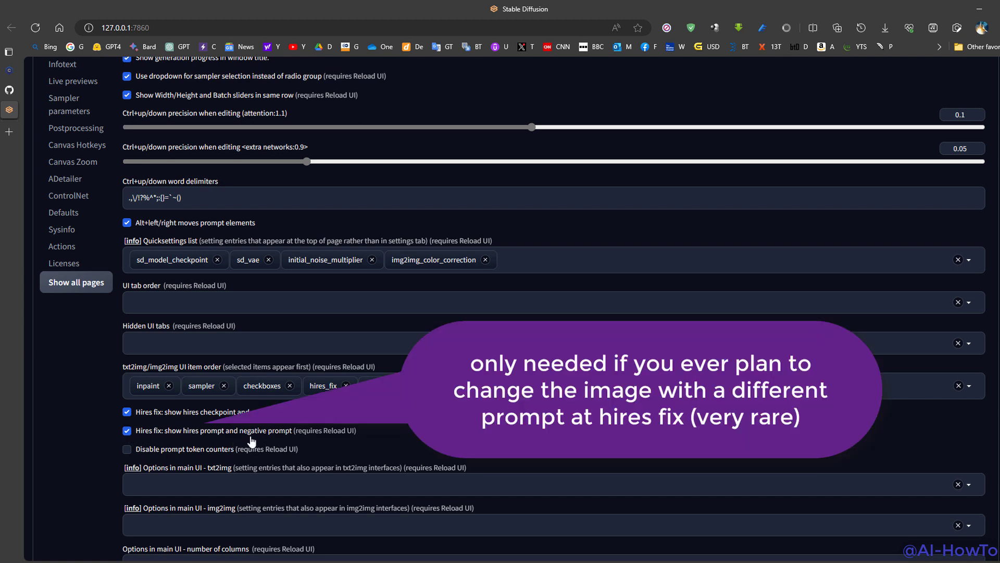
{"action": "scroll", "coordinate": [286, 446], "scroll_direction": "up", "scroll_amount": 9}
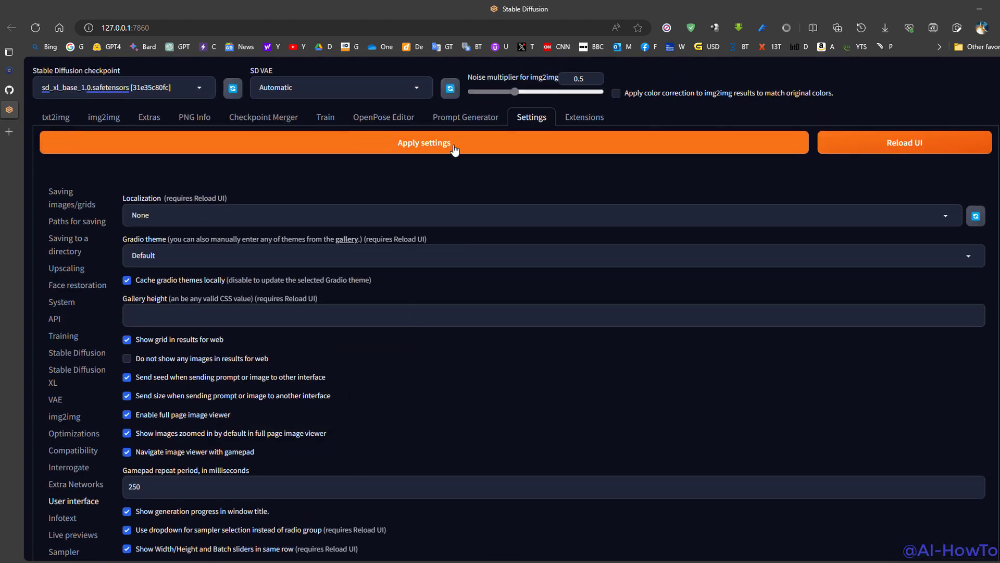
{"action": "left_click", "coordinate": [455, 150]}
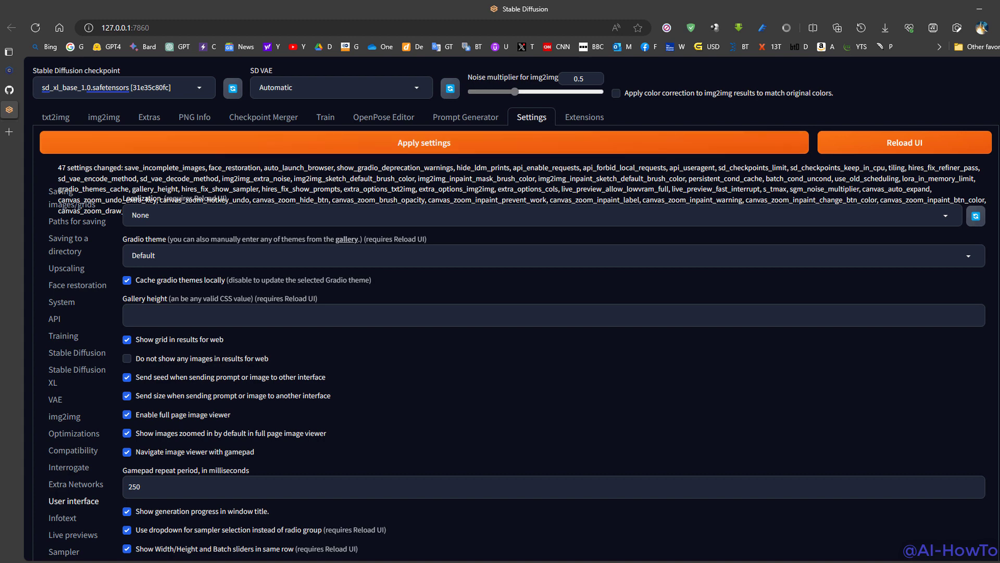
{"action": "left_click", "coordinate": [875, 146]}
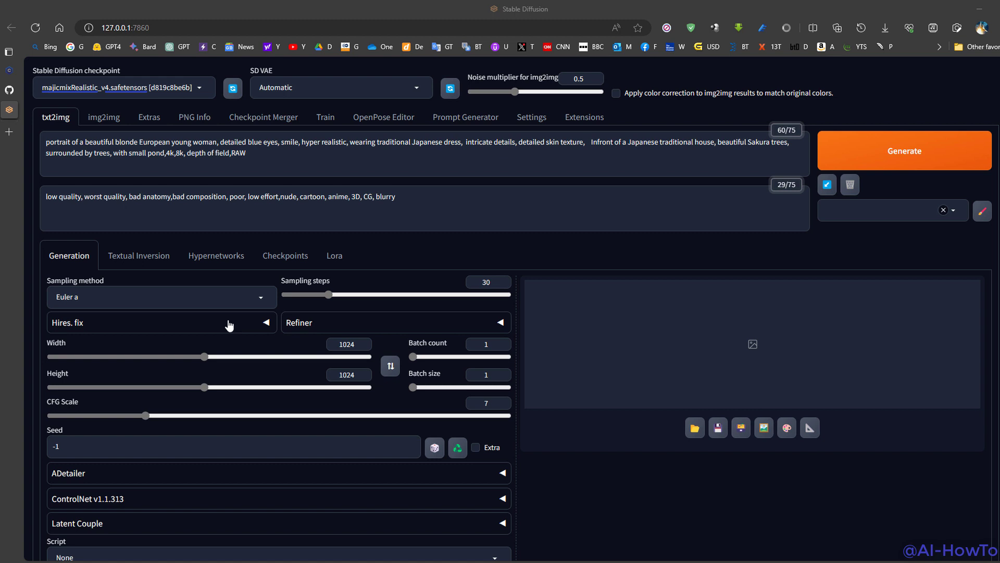
Check the new hires prompt and negative prompt boxes, keeping the Hires checkpoint unchanged
{"action": "left_click", "coordinate": [230, 323]}
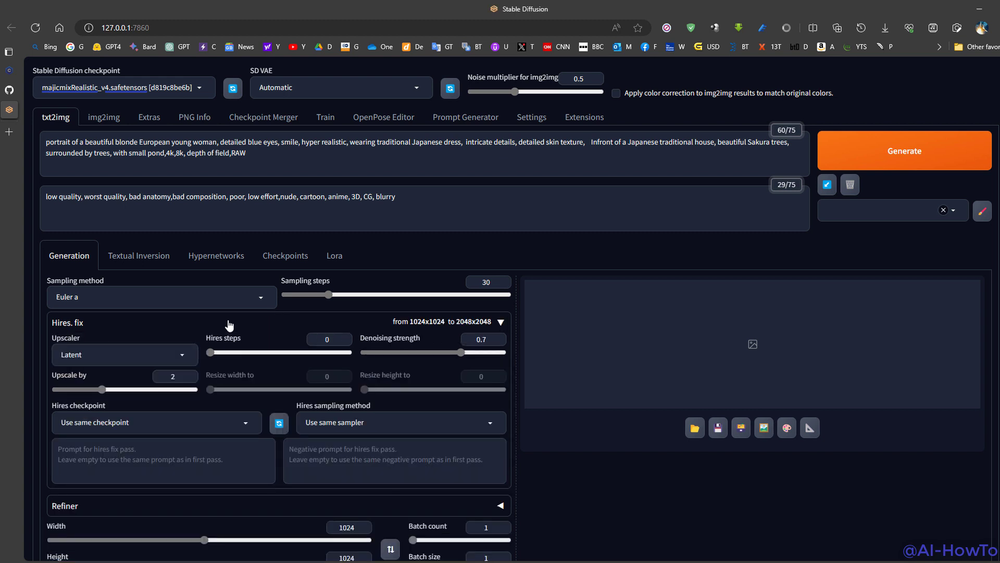
{"action": "left_click", "coordinate": [108, 465]}
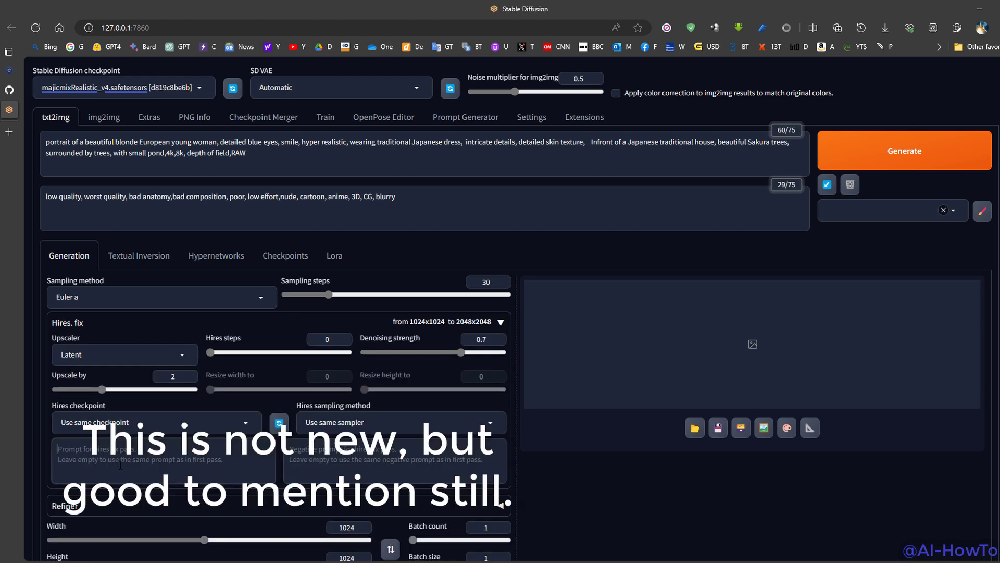
{"action": "left_click", "coordinate": [308, 465]}
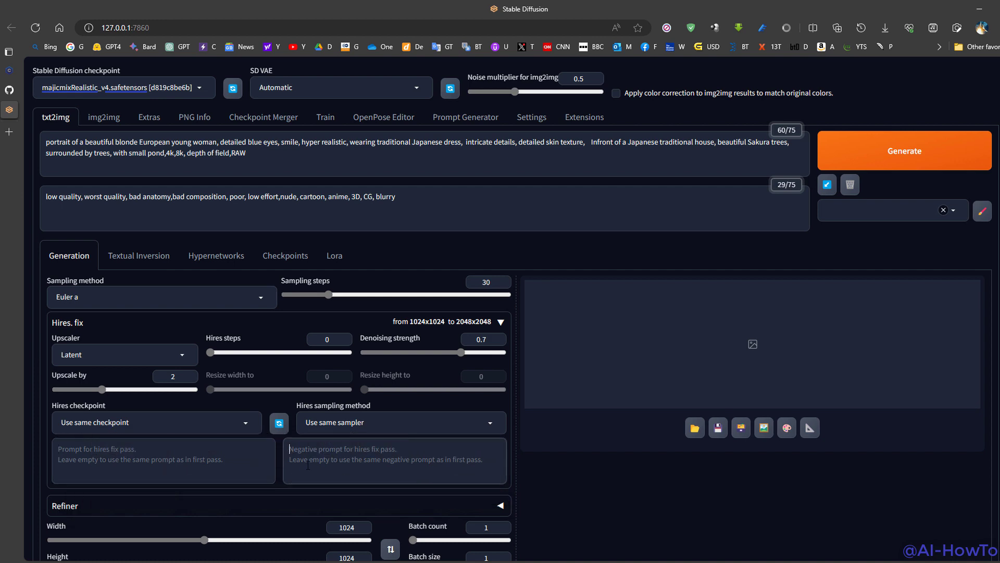
{"action": "left_click", "coordinate": [246, 424]}
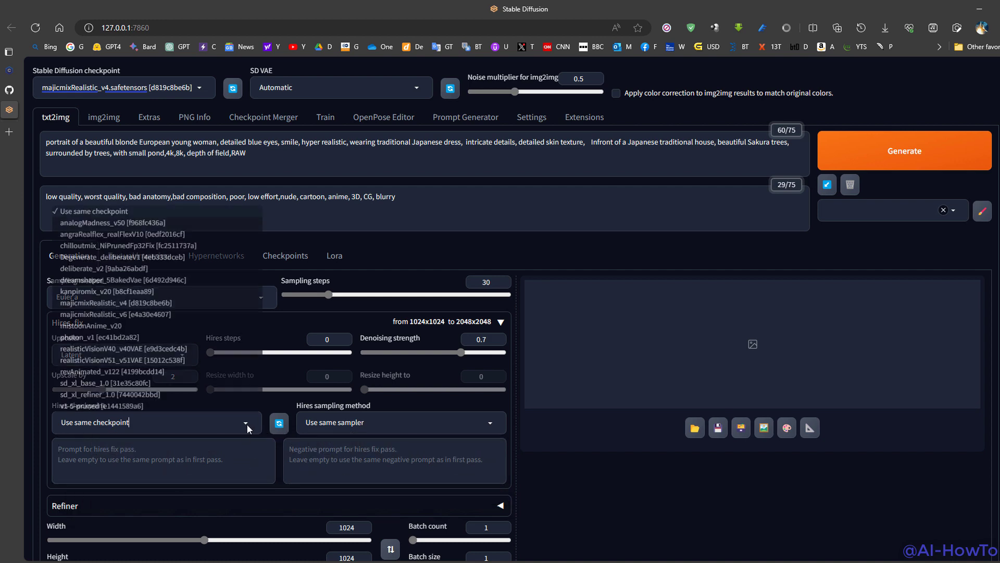
{"action": "left_click", "coordinate": [200, 465]}
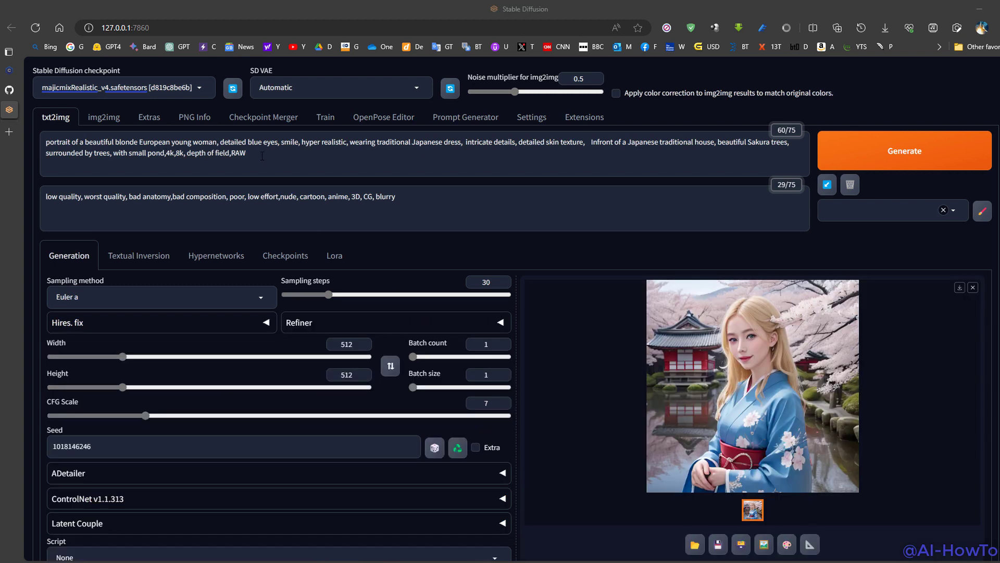
Select the positive prompt and change the image width to 512
{"action": "left_click_drag", "start_coordinate": [262, 155], "coordinate": [10, 145]}
{"action": "left_click", "coordinate": [365, 344]}
{"action": "left_click", "coordinate": [78, 323]}
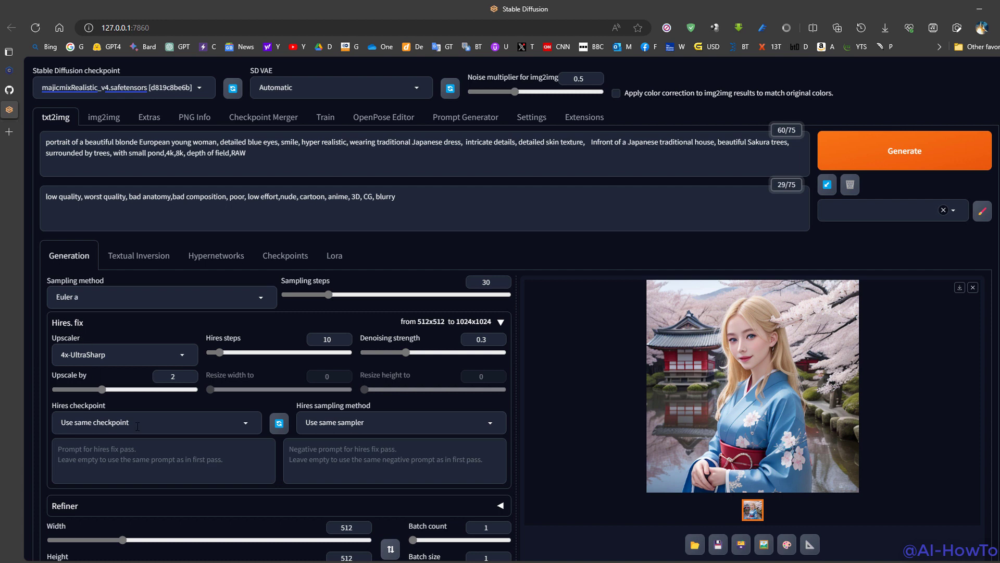
Generate the kimono portrait with the same Hires checkpoint and view it enlarged
{"action": "left_click", "coordinate": [889, 165]}
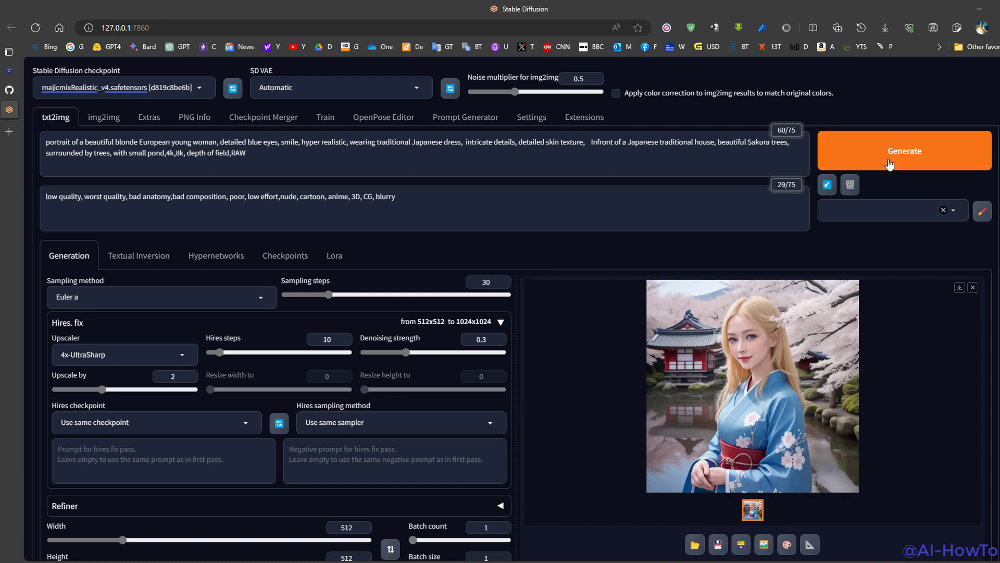
{"action": "left_click", "coordinate": [890, 164]}
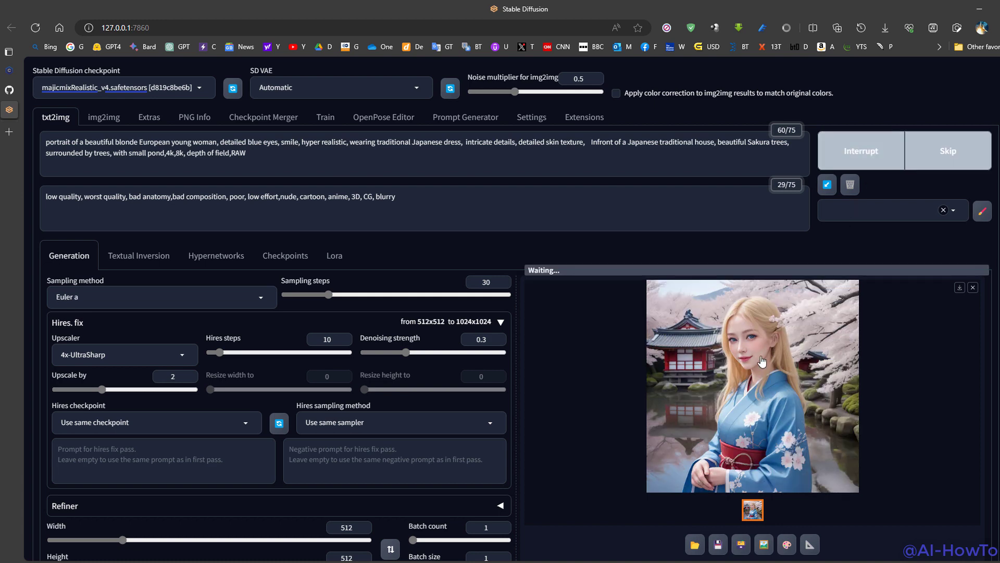
{"action": "left_click", "coordinate": [736, 330]}
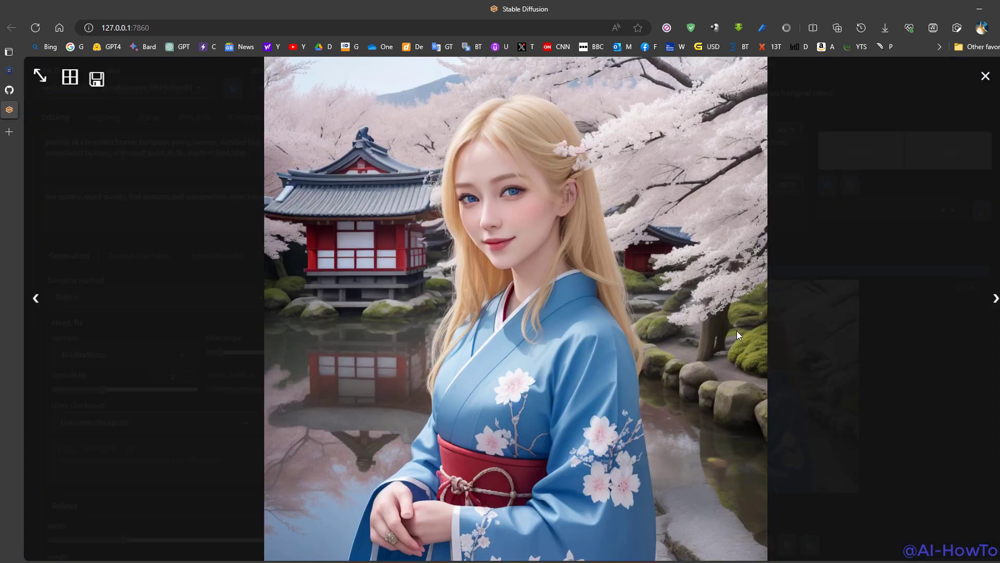
{"action": "left_click", "coordinate": [490, 224]}
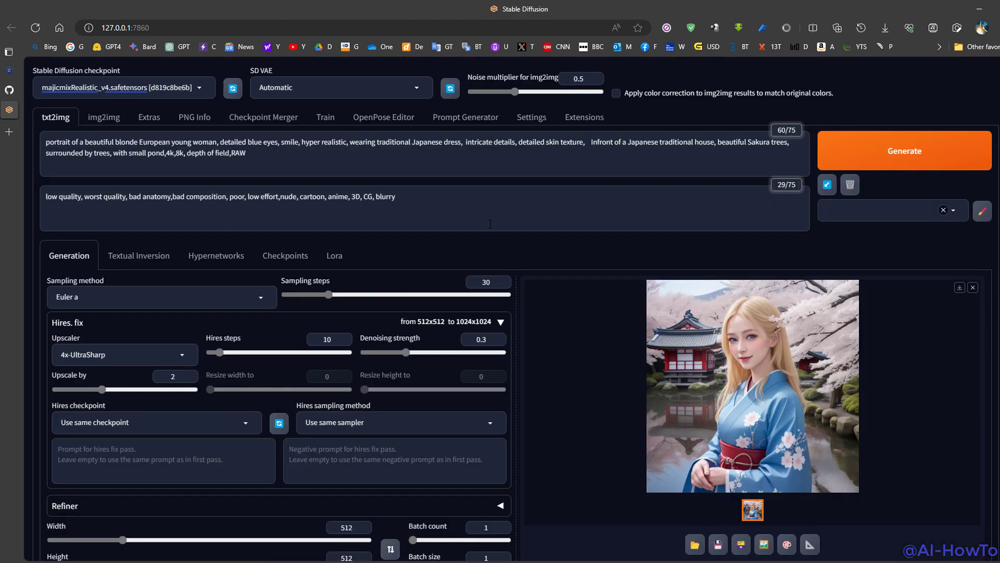
Set the Hires checkpoint to photon_v1, regenerate, and view the result enlarged
{"action": "left_click", "coordinate": [246, 424]}
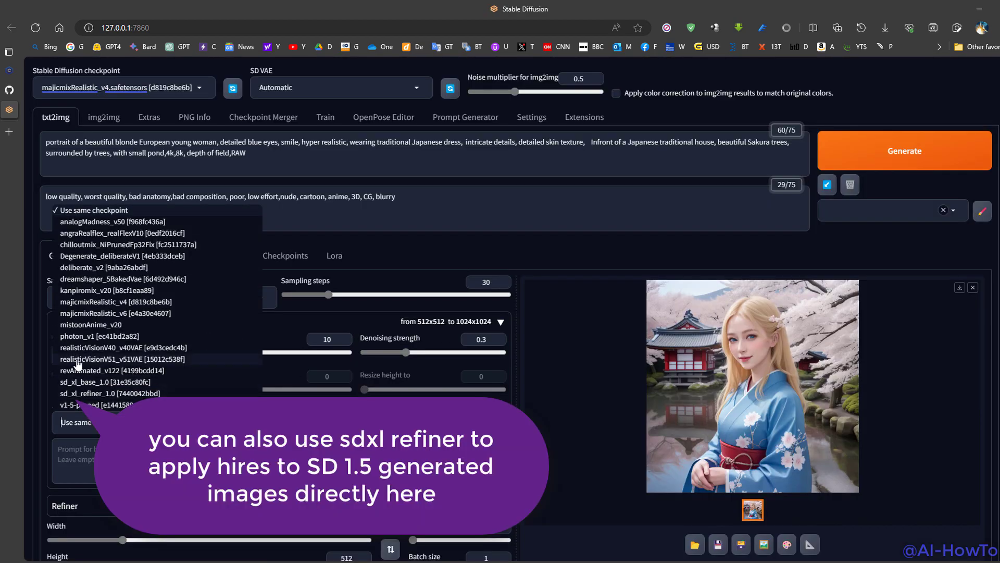
{"action": "left_click", "coordinate": [95, 336]}
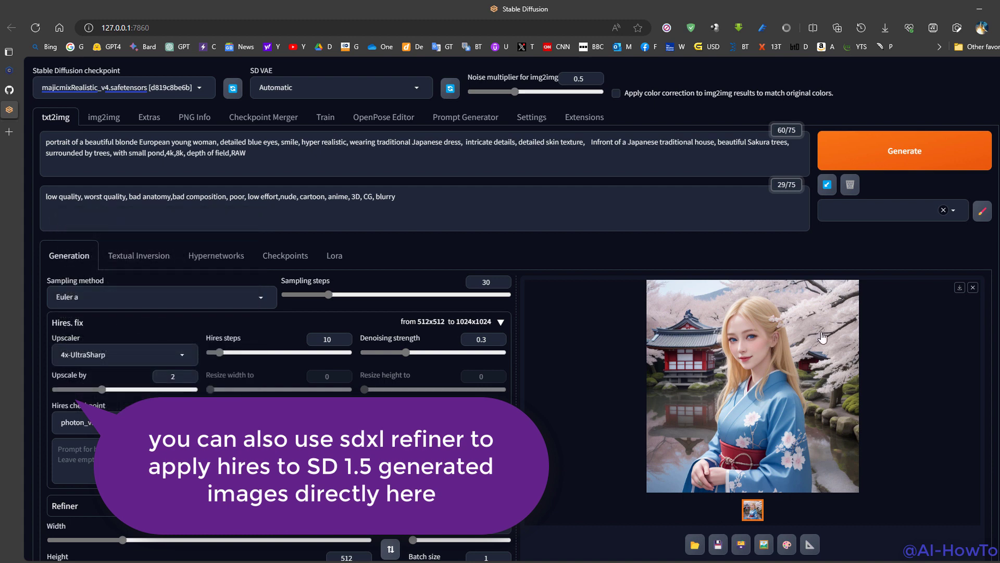
{"action": "left_click", "coordinate": [905, 151]}
{"action": "left_click", "coordinate": [768, 340]}
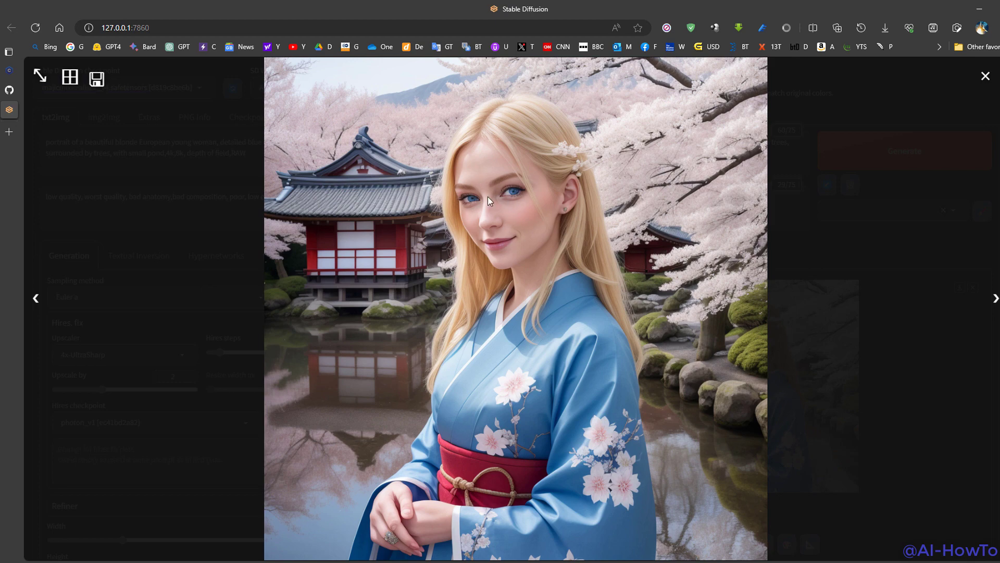
{"action": "left_click", "coordinate": [502, 224]}
Use realisticVisionV51_v51VAE as the Hires checkpoint, generate, and view the portrait enlarged
{"action": "left_click", "coordinate": [245, 423]}
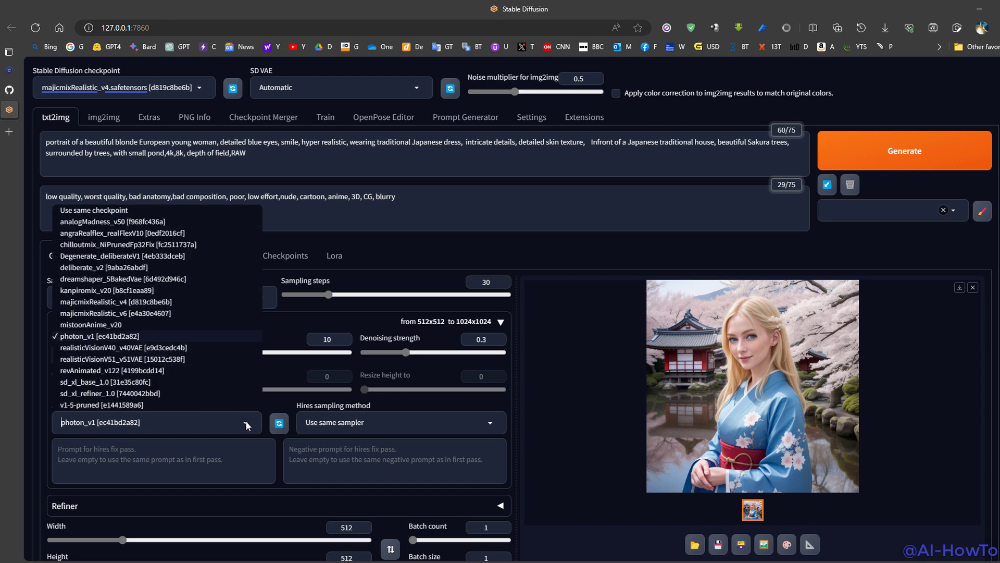
{"action": "left_click", "coordinate": [107, 359]}
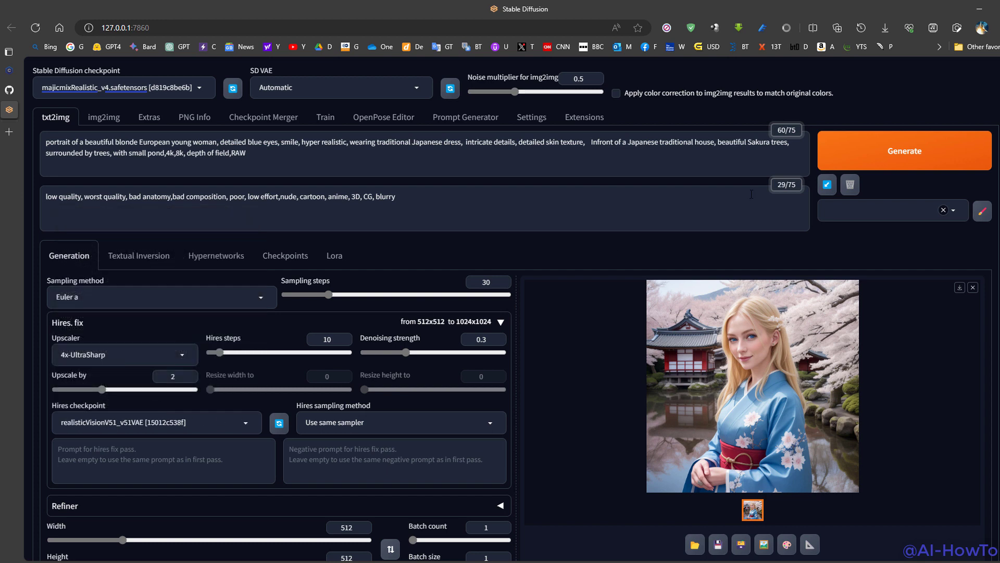
{"action": "left_click", "coordinate": [901, 153]}
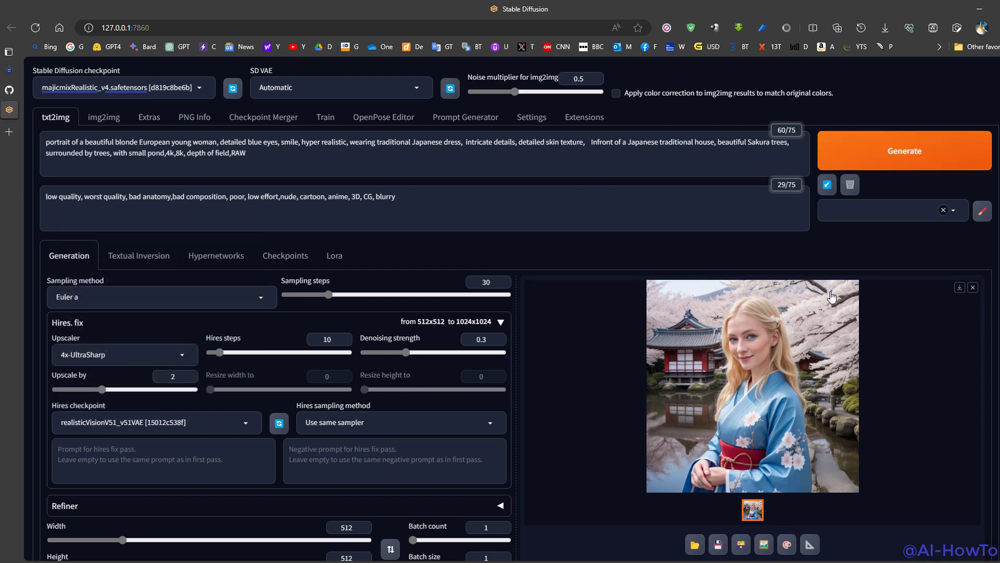
{"action": "left_click", "coordinate": [737, 307]}
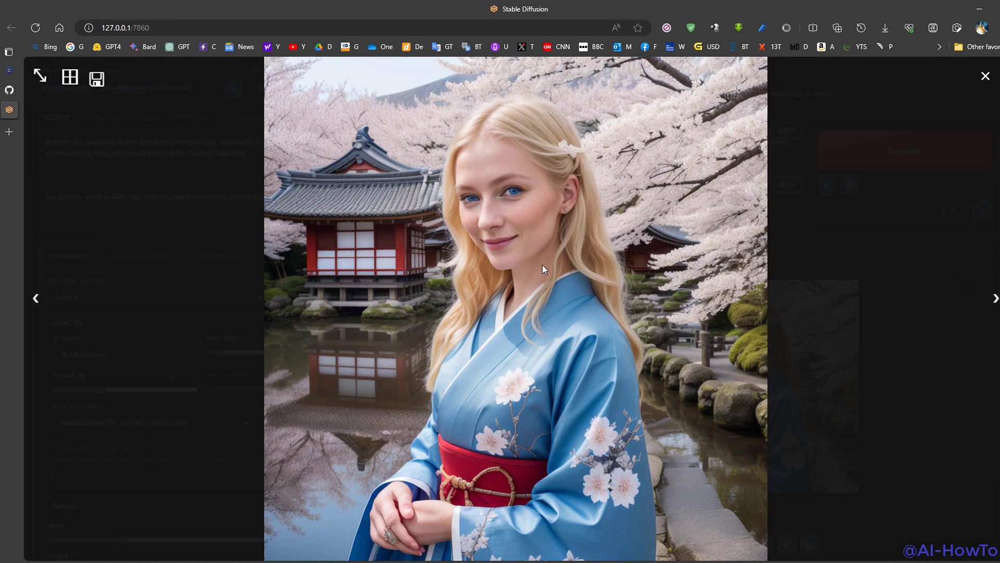
{"action": "left_click", "coordinate": [517, 239]}
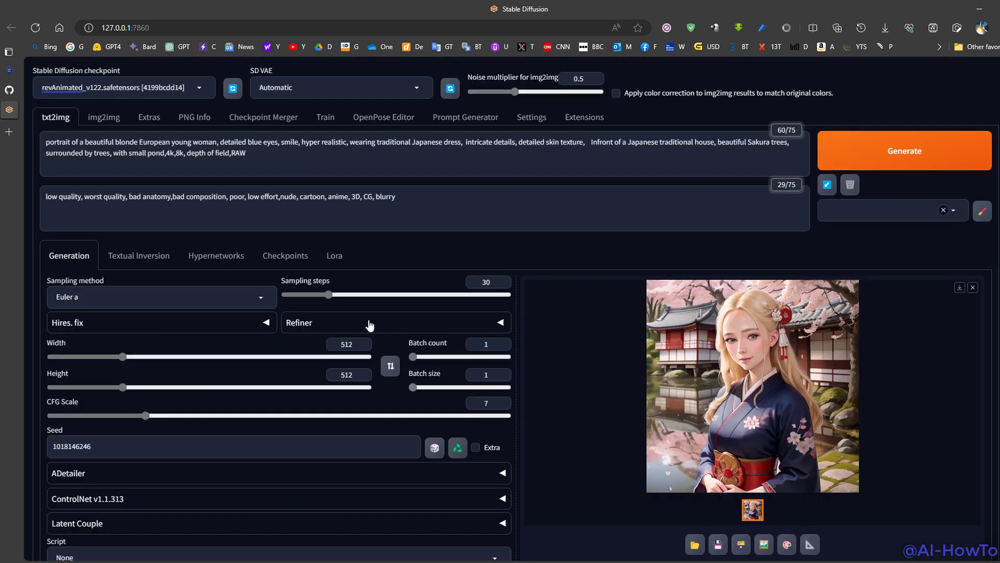
Generate the navy-kimono portrait from the revAnimated_v122 base model and view it enlarged
{"action": "left_click", "coordinate": [233, 340]}
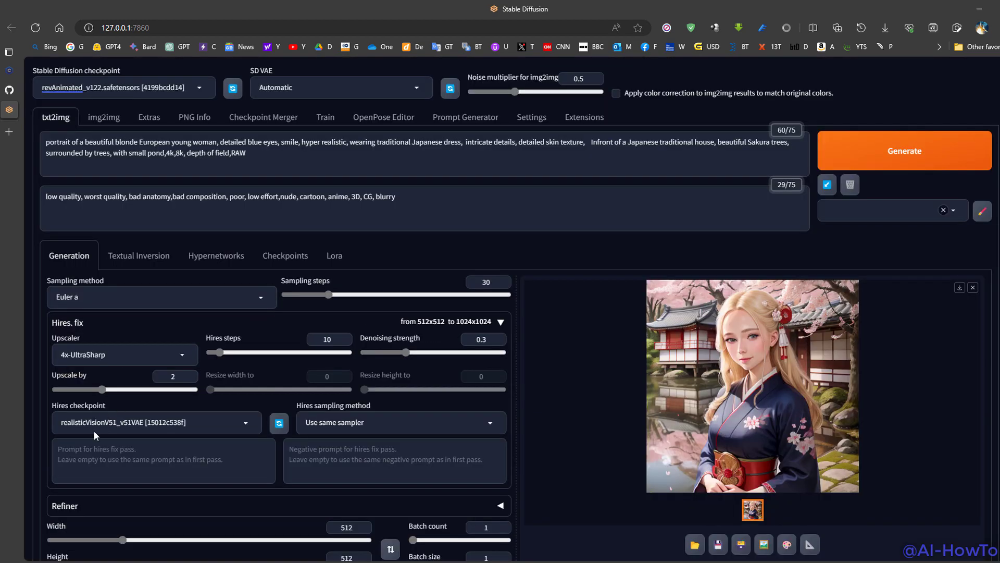
{"action": "left_click", "coordinate": [903, 151]}
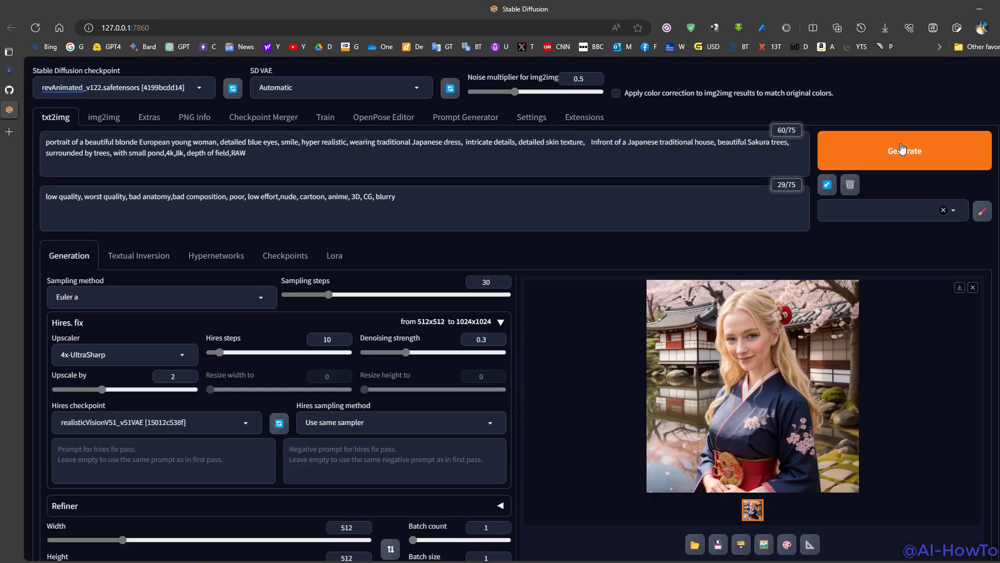
{"action": "left_click", "coordinate": [770, 389]}
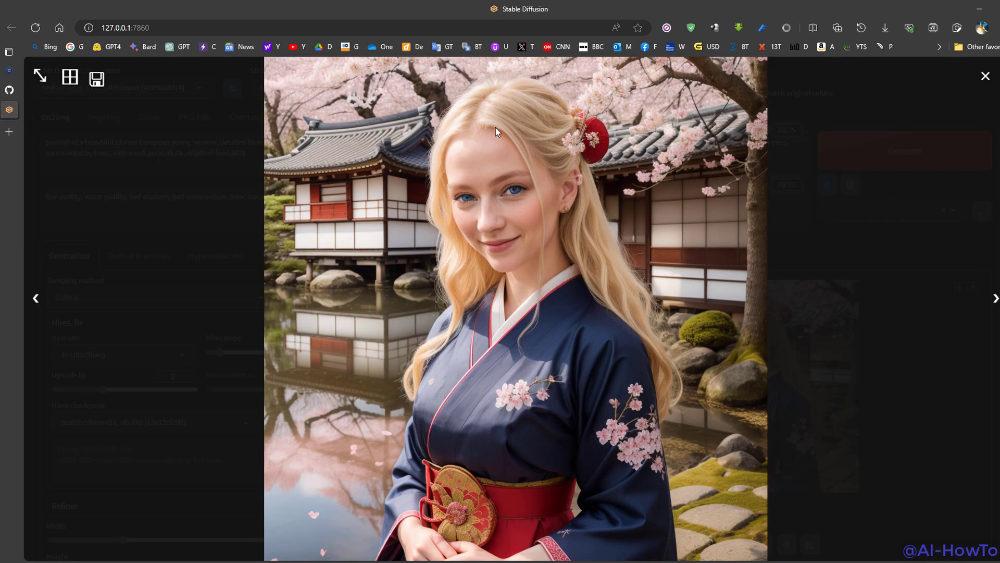
{"action": "left_click", "coordinate": [520, 196]}
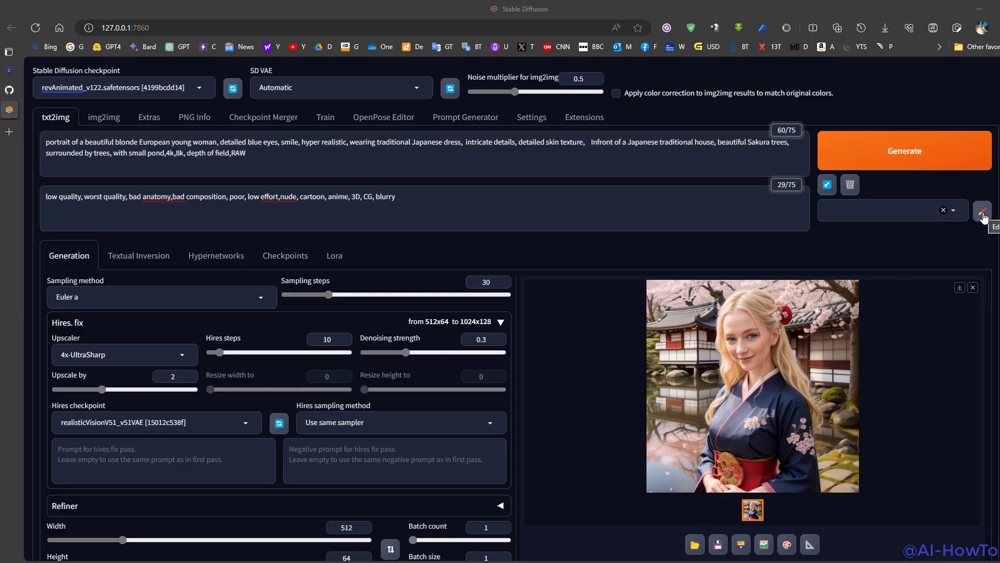
Select the Default_Negative style and open its editor to review its long negative prompt text
{"action": "left_click", "coordinate": [955, 211]}
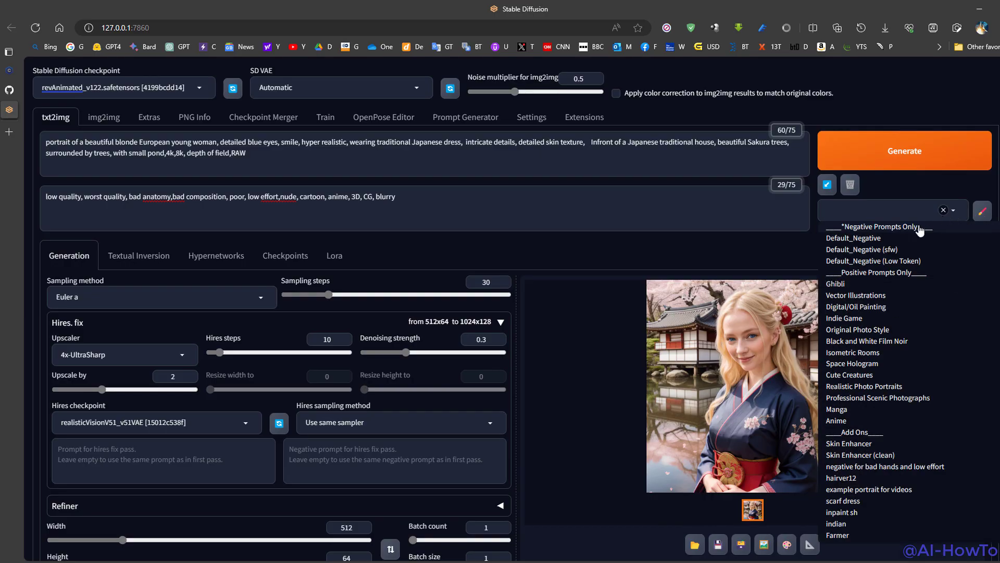
{"action": "left_click", "coordinate": [910, 238]}
{"action": "left_click", "coordinate": [983, 216]}
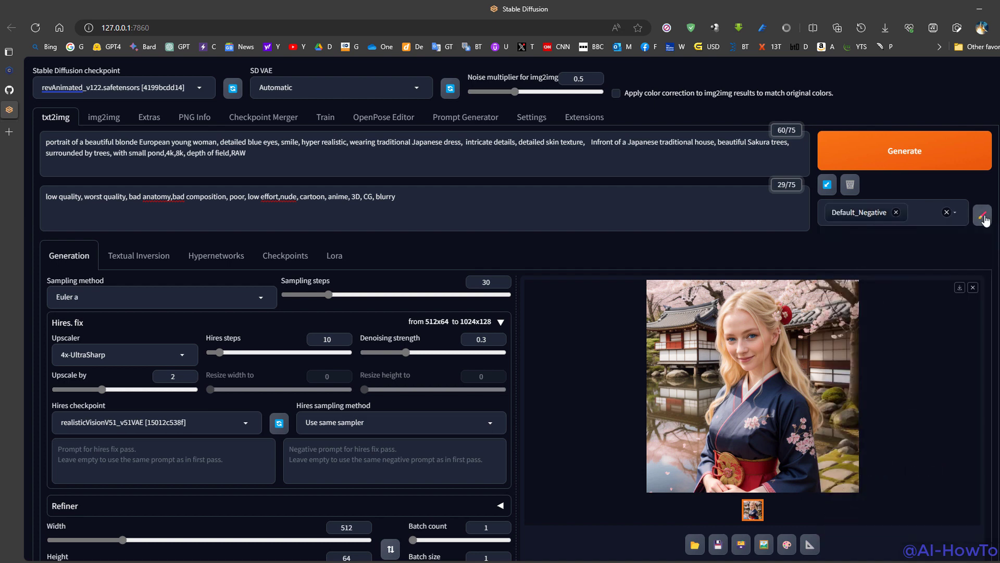
{"action": "triple_click", "coordinate": [504, 373]}
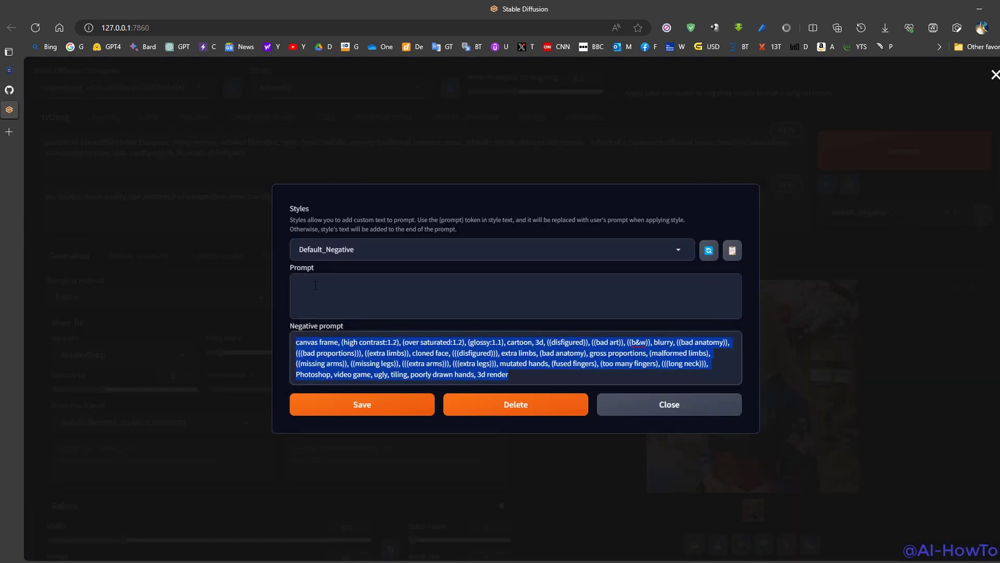
{"action": "left_click", "coordinate": [341, 301]}
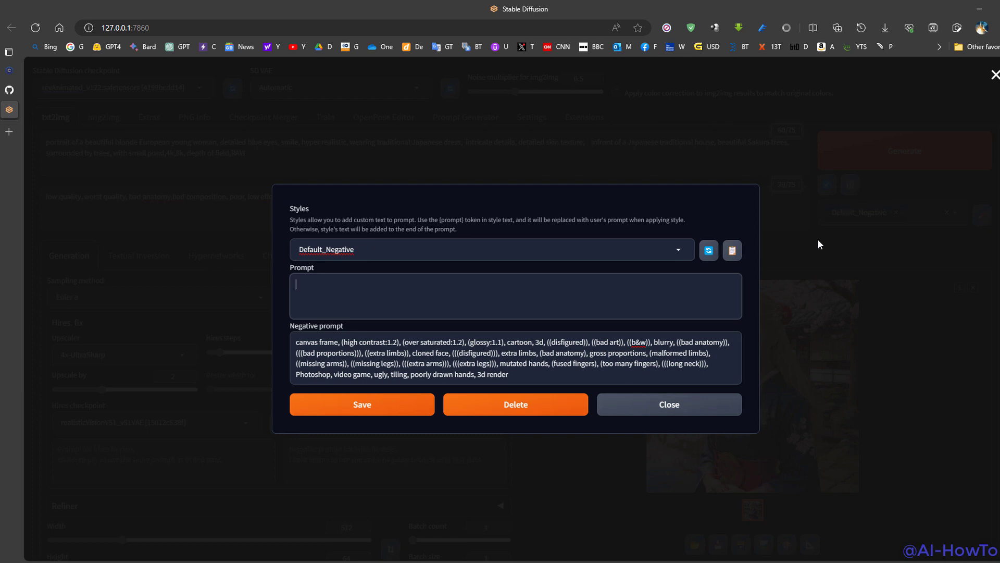
Apply the style's text to the prompts, generate the blonde earrings portrait, and view it enlarged
{"action": "left_click", "coordinate": [732, 251]}
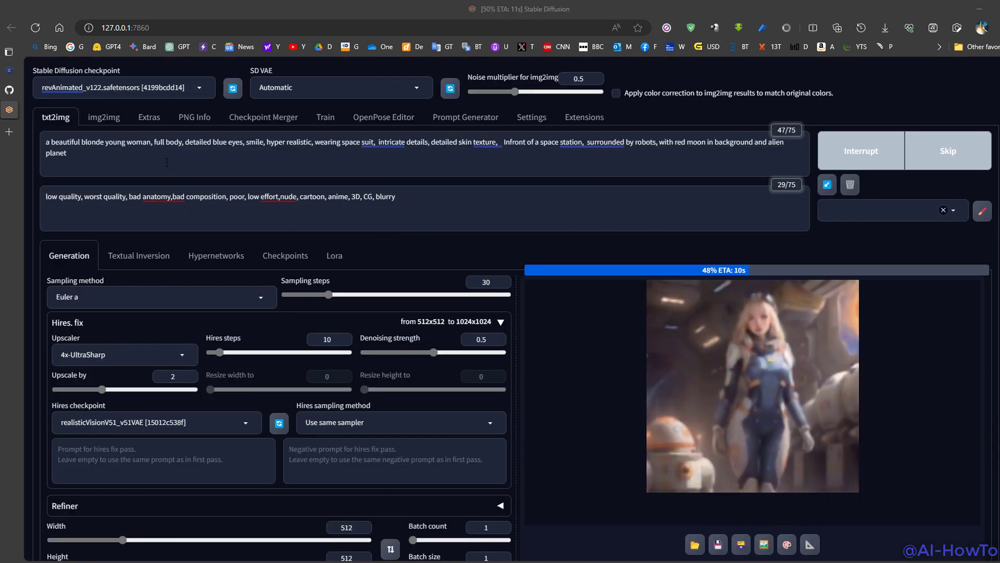
{"action": "left_click", "coordinate": [908, 159]}
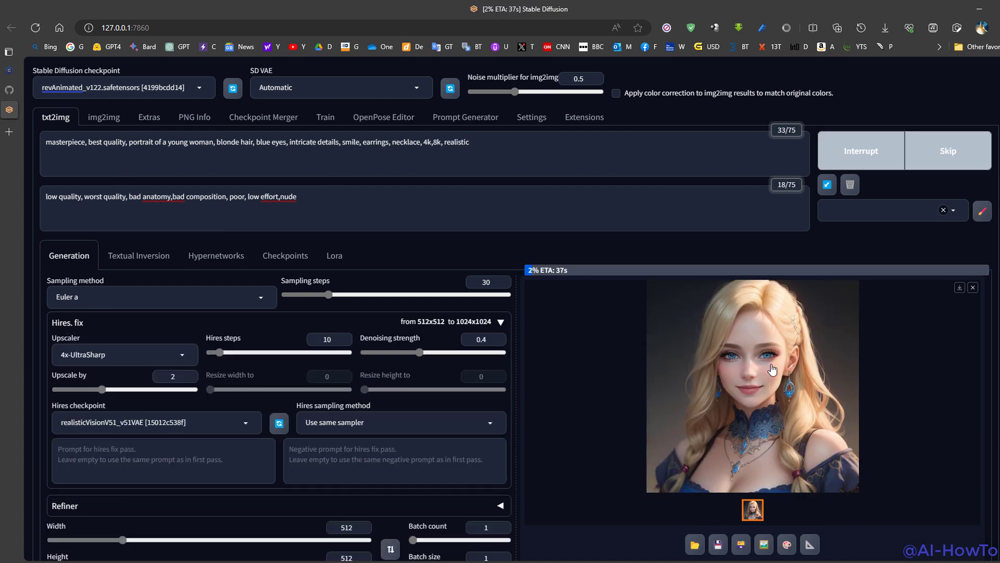
{"action": "left_click", "coordinate": [772, 370]}
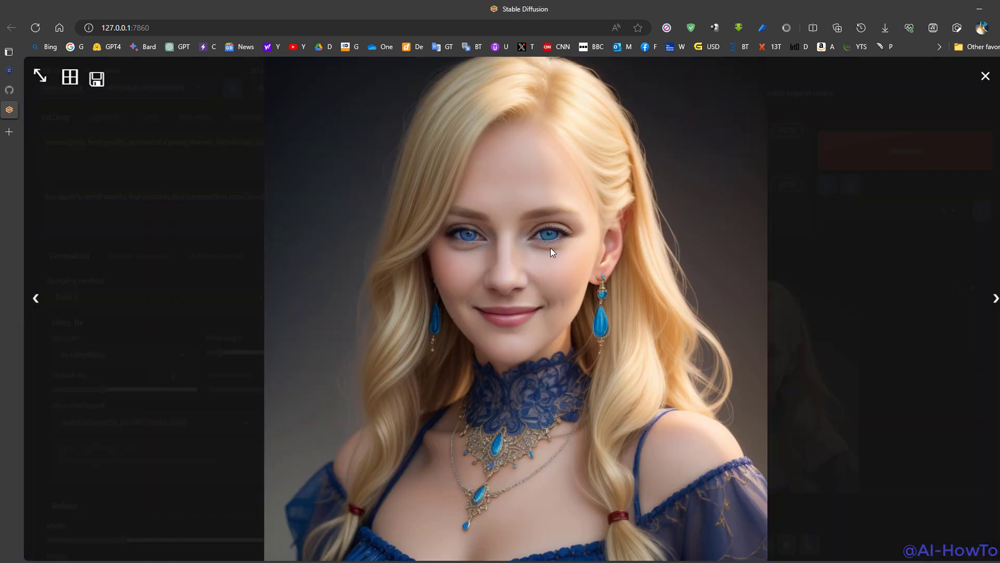